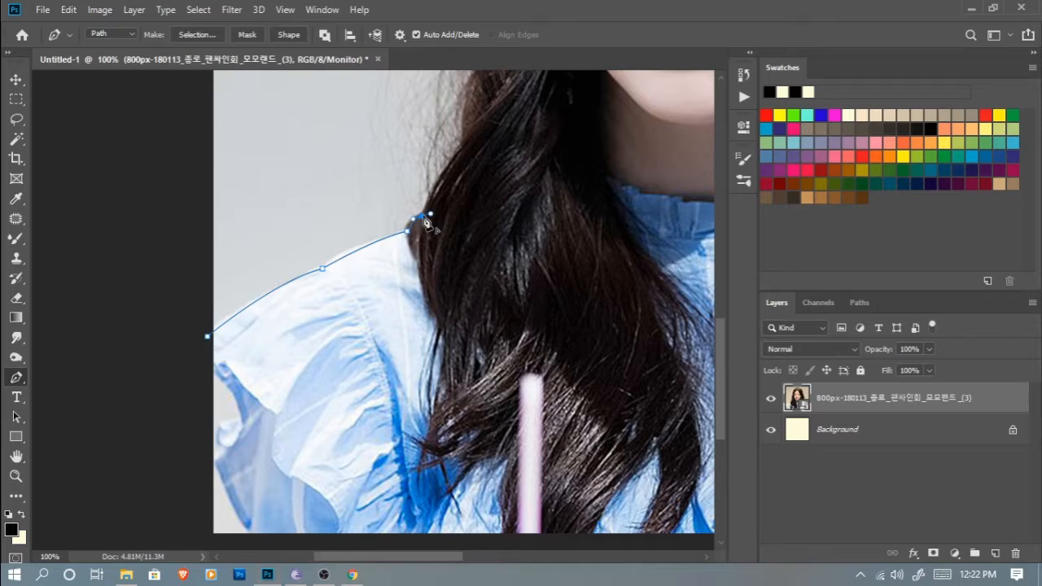
- Trace the Pen path from the left shoulder up the outer edge of the hair to the parting at the crown
left_click_drag(465, 217, 425, 378)
left_click_drag(413, 322, 421, 319)
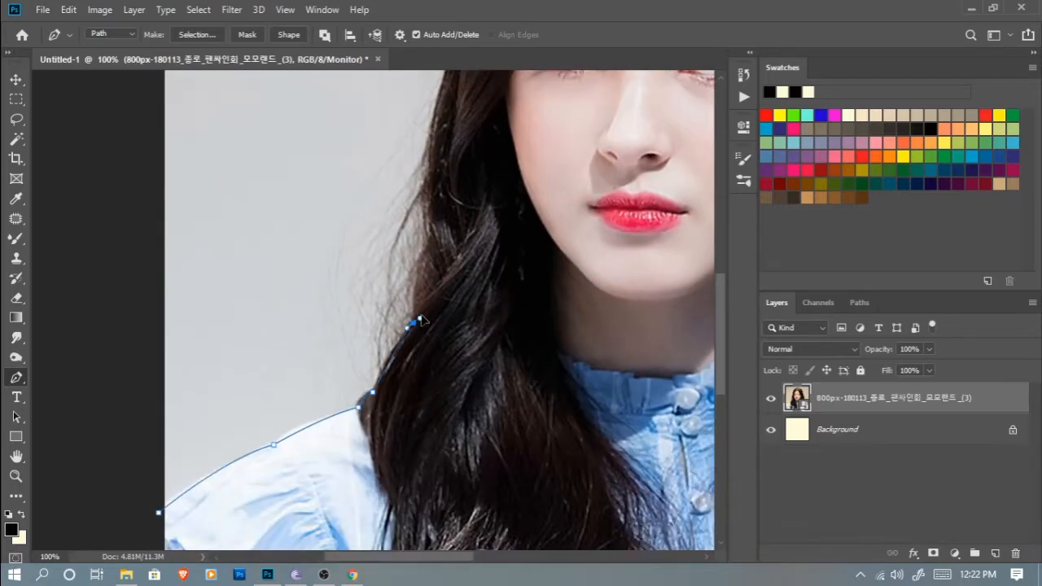
left_click_drag(433, 246, 439, 435)
left_click_drag(434, 324, 443, 277)
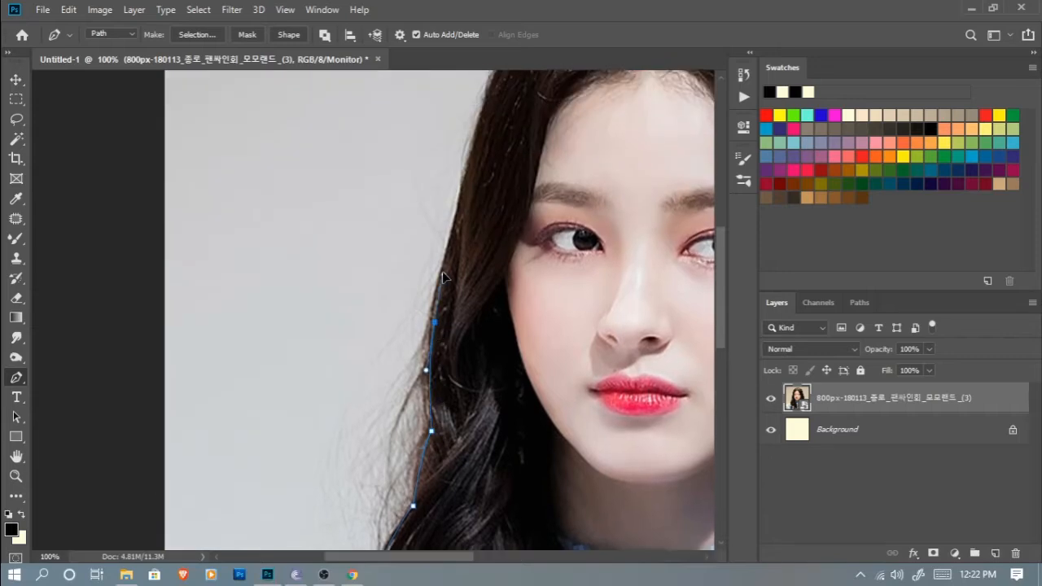
left_click_drag(475, 193, 425, 354)
left_click_drag(445, 271, 459, 245)
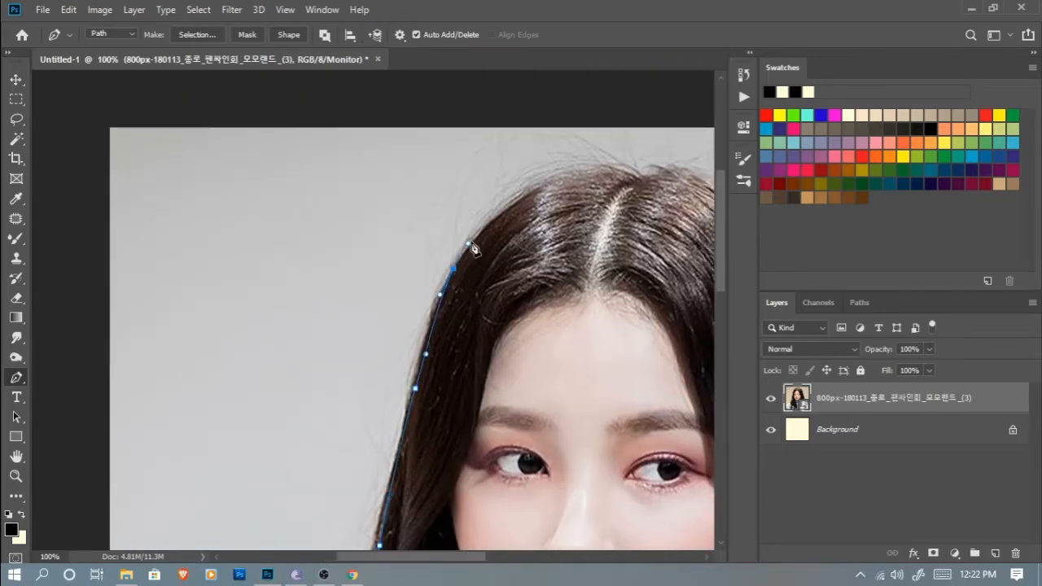
left_click_drag(523, 215, 348, 310)
left_click_drag(455, 277, 529, 330)
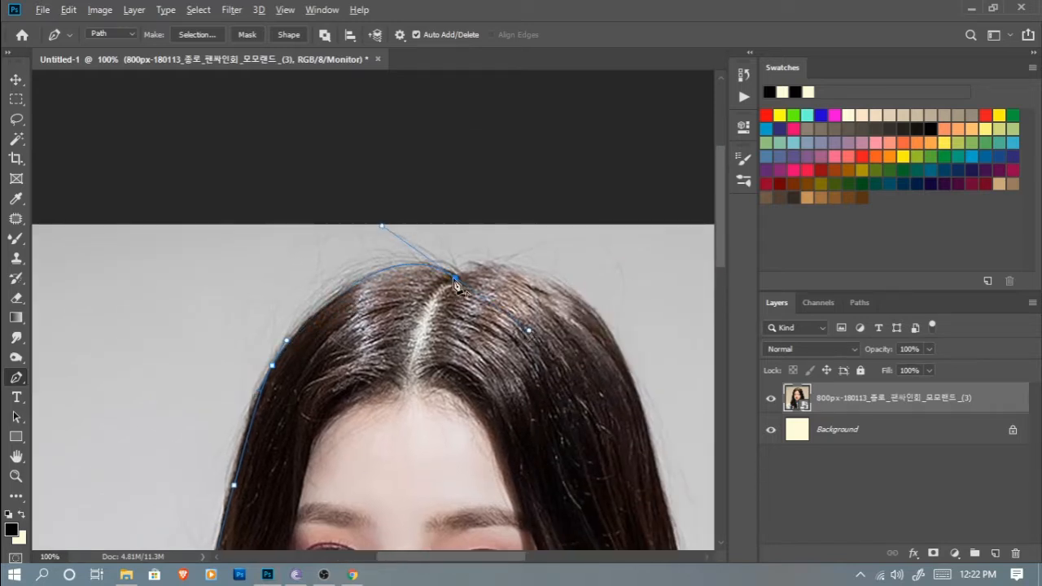
left_click(455, 278)
- Continue the path from the crown down the right outer edge of the hair to where it meets the shirt
left_click_drag(566, 292, 618, 329)
left_click_drag(650, 459, 449, 303)
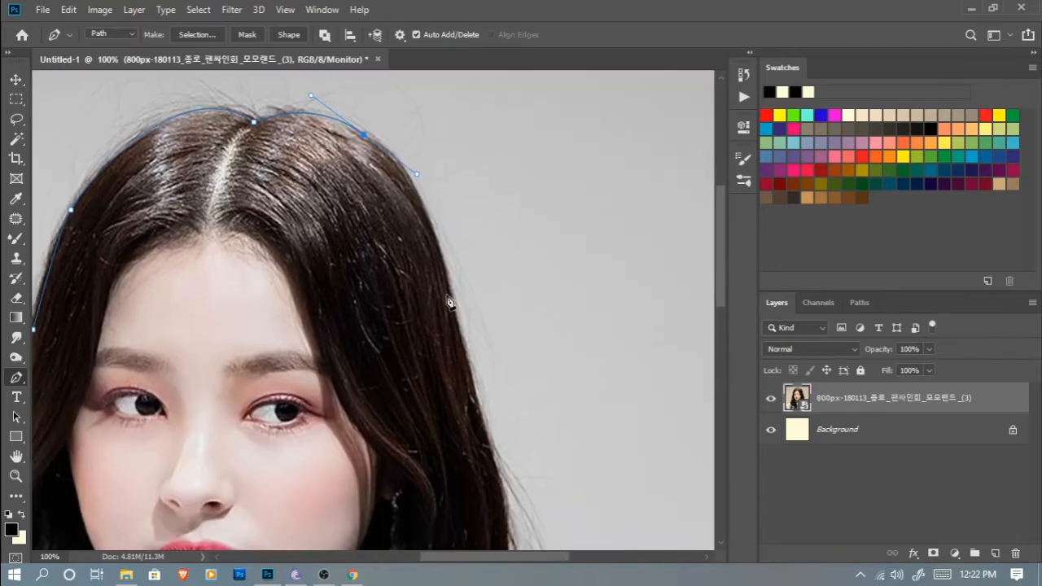
left_click_drag(484, 438, 439, 157)
left_click_drag(458, 227, 467, 275)
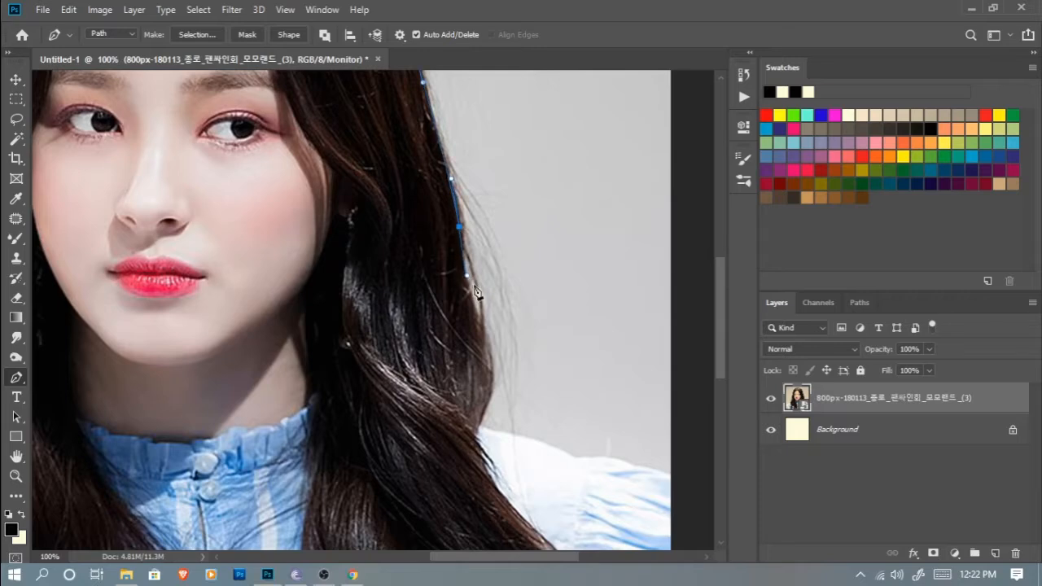
left_click_drag(482, 345, 456, 284)
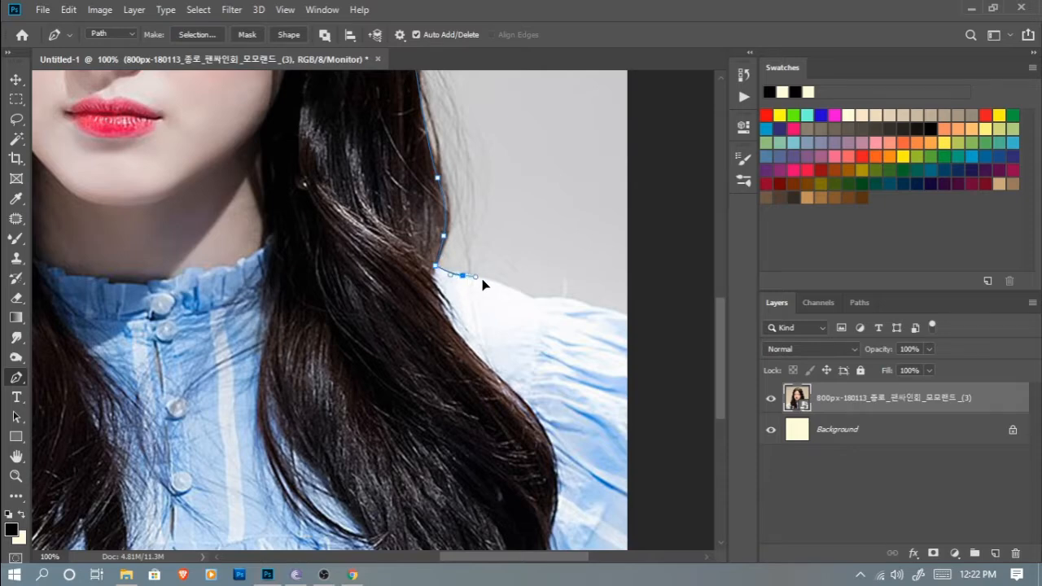
- Extend the path along the right shoulder past the photo's edge and back underneath the photo to its lower-left side
left_click(523, 295)
left_click(582, 302)
left_click(633, 324)
scroll(652, 342, "down", 3)
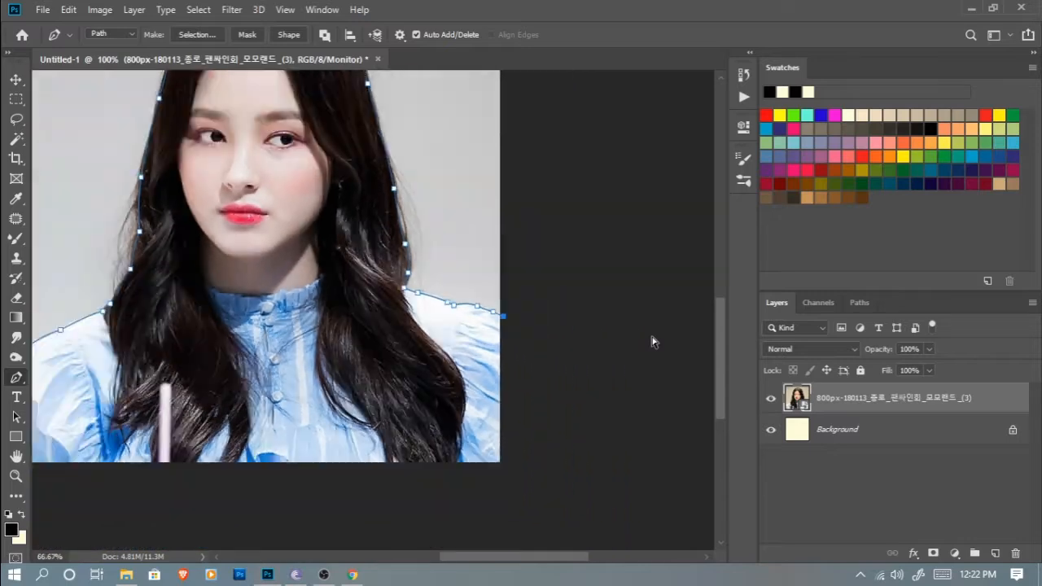
left_click_drag(572, 493, 533, 507)
left_click(224, 519)
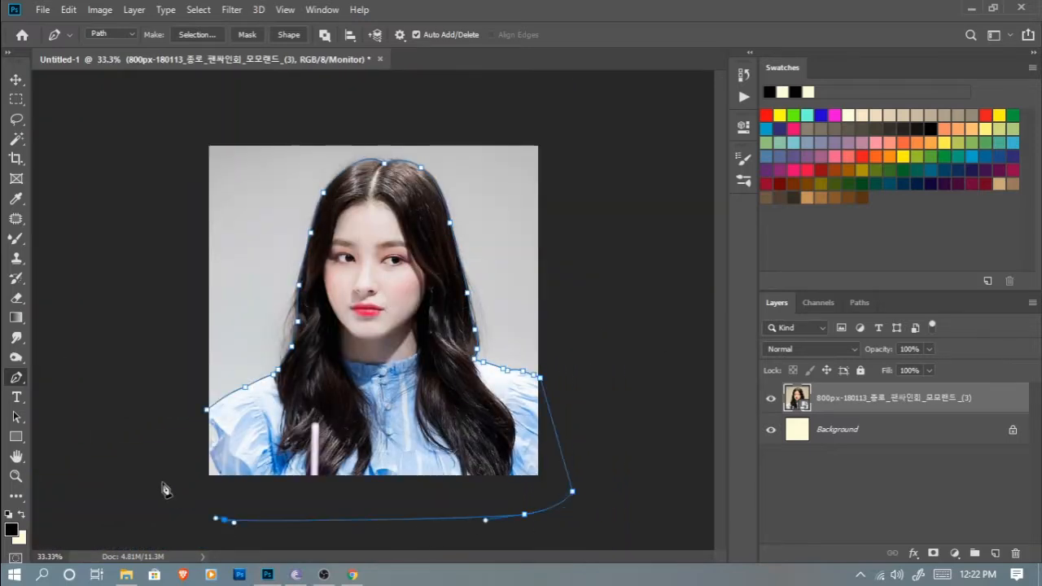
- Complete the outline beside the photo's lower-left corner, load it as a selection, and add it as the portrait layer's mask
key("ctrl+Return")
key("ctrl+z")
left_click(160, 482)
key("ctrl+Return")
left_click(933, 552)
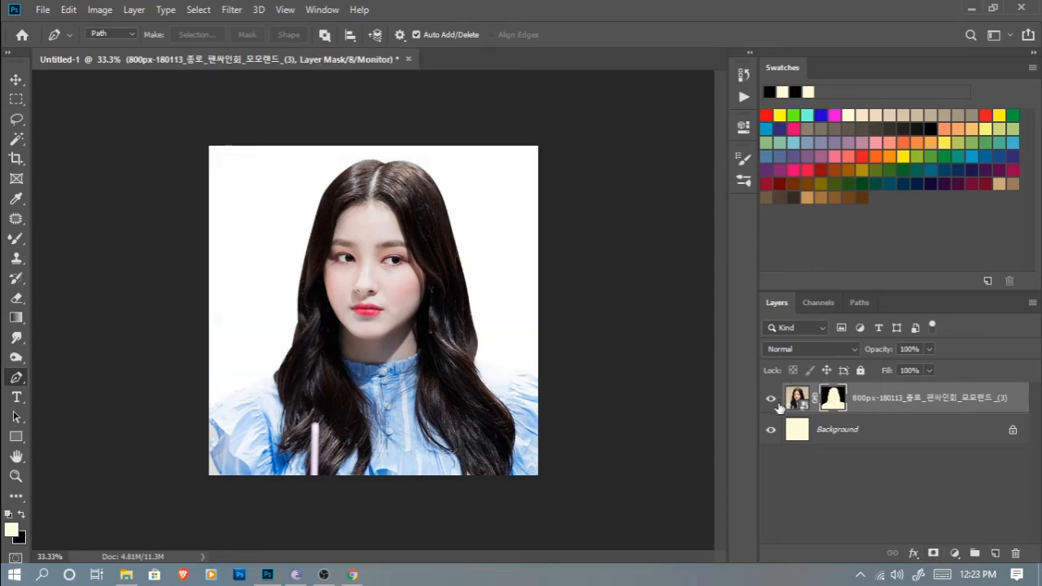
- With the Background layer active, draw a wavy Pen curve across the canvas behind the portrait, extending beyond both side edges
left_click(838, 432)
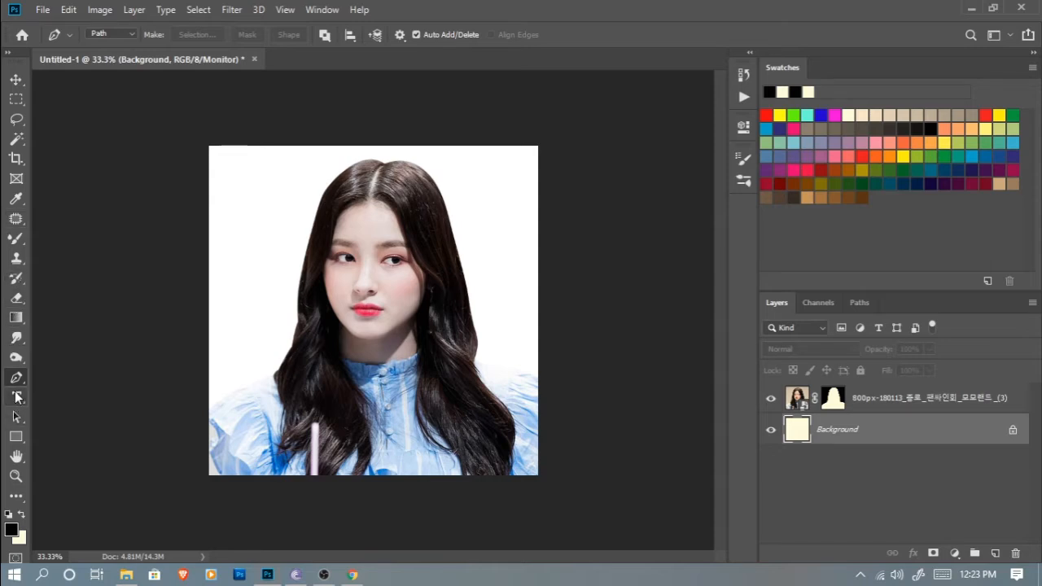
left_click(119, 328)
left_click_drag(264, 353, 308, 326)
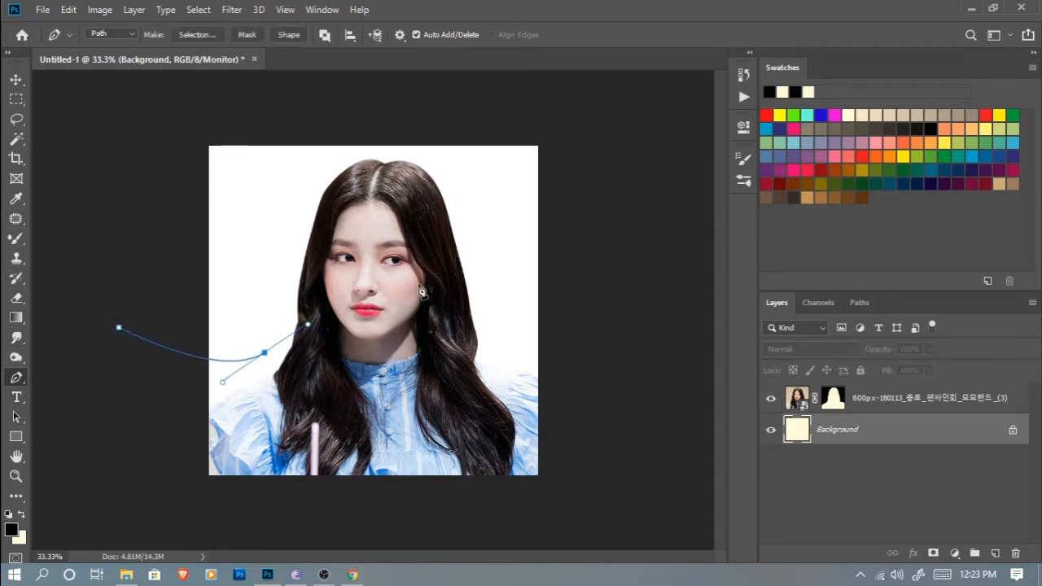
key("ctrl+z")
left_click(145, 333)
left_click_drag(308, 282, 396, 338)
left_click_drag(549, 270, 617, 233)
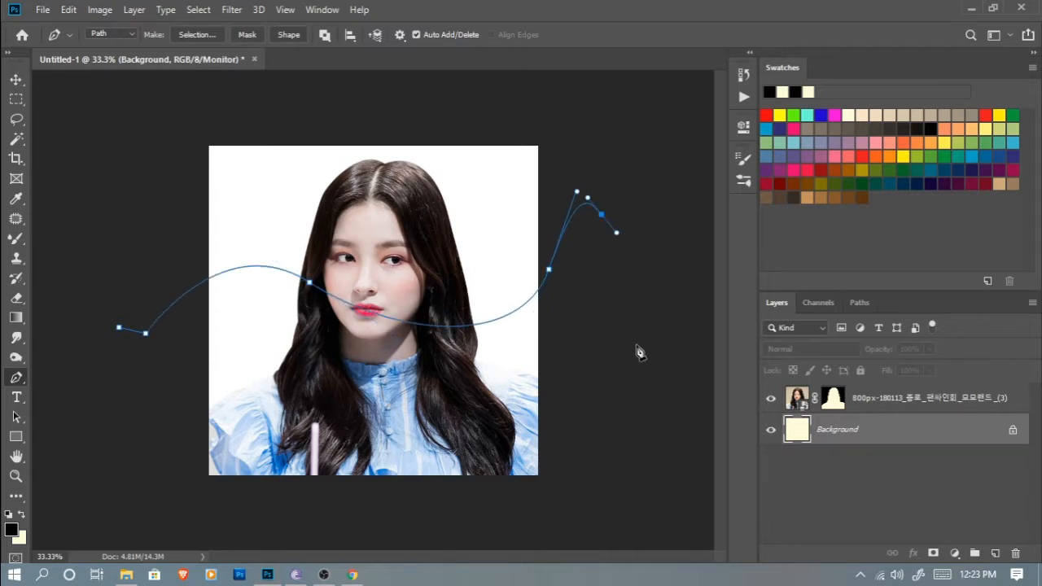
- Continue the wavy path down outside the right edge, underneath the canvas, and up around its lower-left corner
left_click(636, 346)
left_click_drag(615, 469, 570, 512)
left_click(518, 507)
left_click_drag(265, 507, 126, 454)
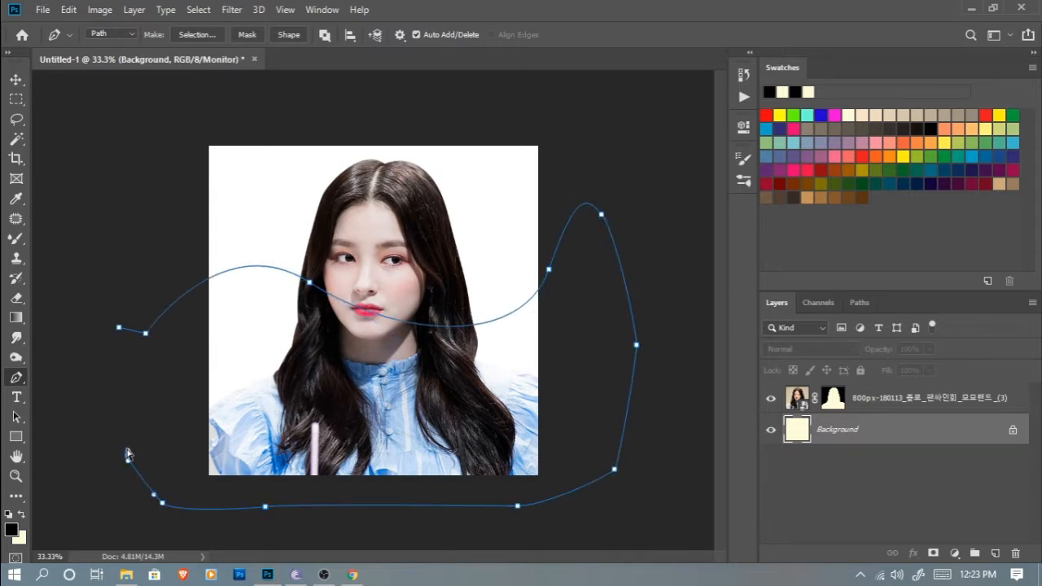
- Load the wavy path as a selection and create a Solid Color fill layer from it above the Background
key("ctrl+Return")
key("alt+l")
key("w")
key("Return")
key("Return")
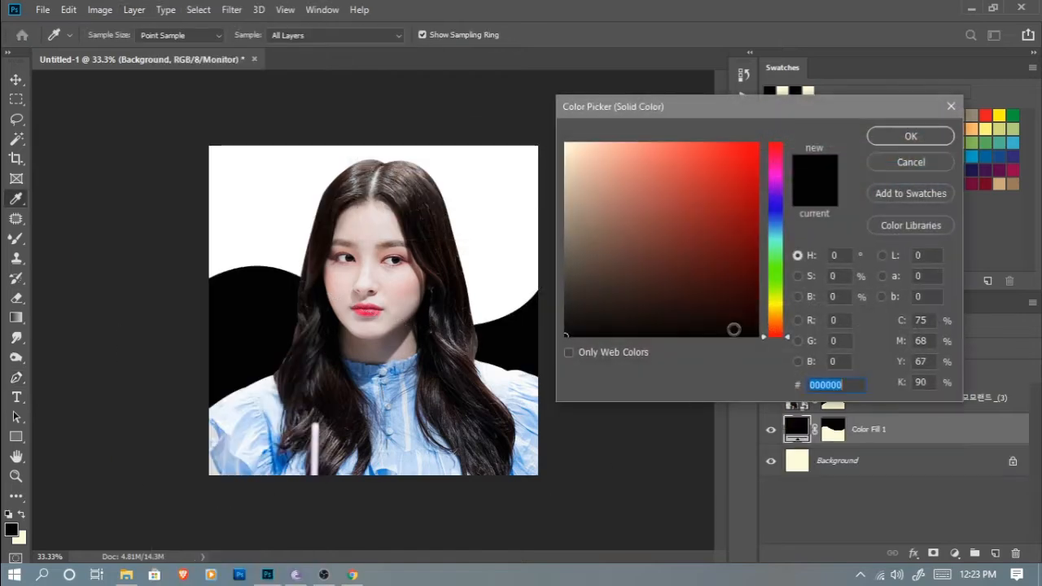
- Set the wavy fill layer's color to pink f616aa
left_click(777, 178)
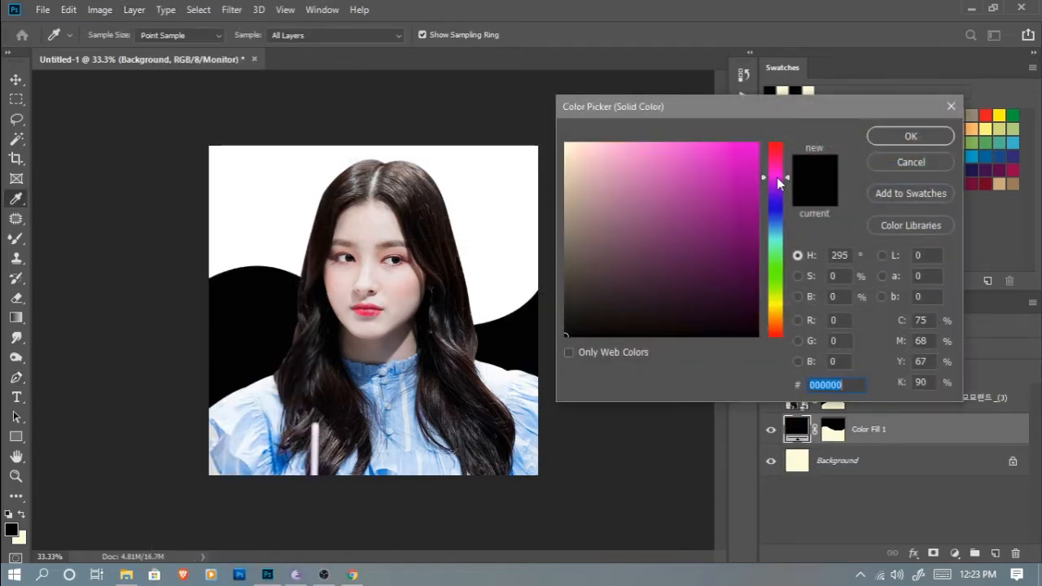
left_click_drag(780, 173, 780, 167)
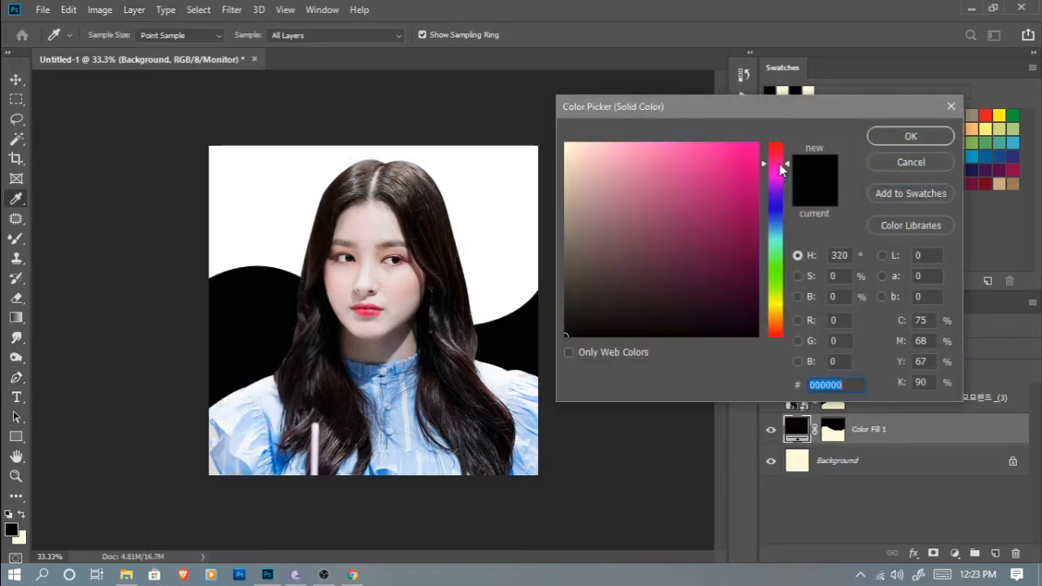
left_click(741, 151)
key("p")
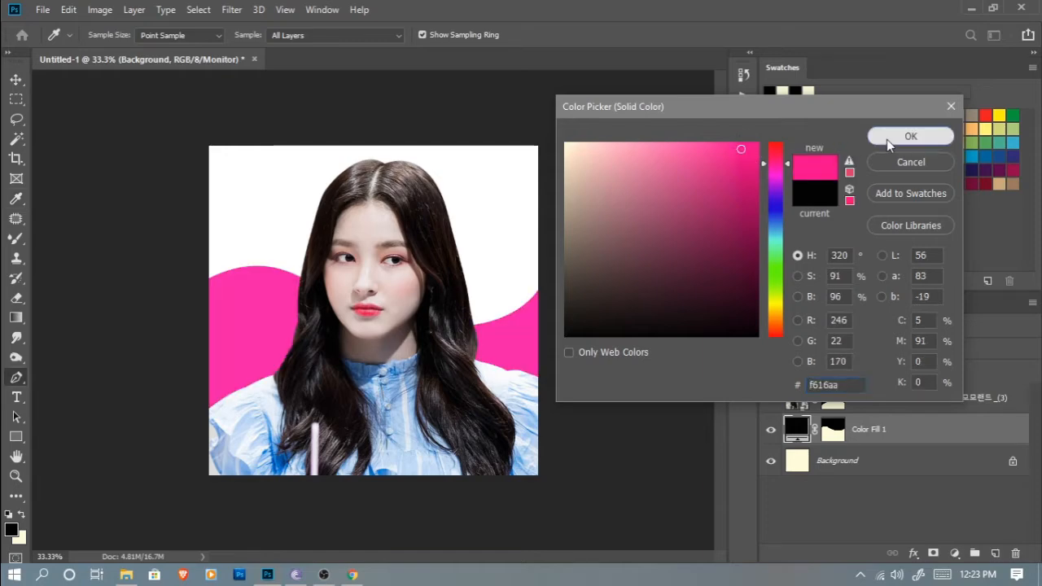
left_click(892, 137)
- Add a second Solid Color fill layer directly above the Background and color it bright blue
left_click(870, 462)
key("alt+l")
key("w")
key("o")
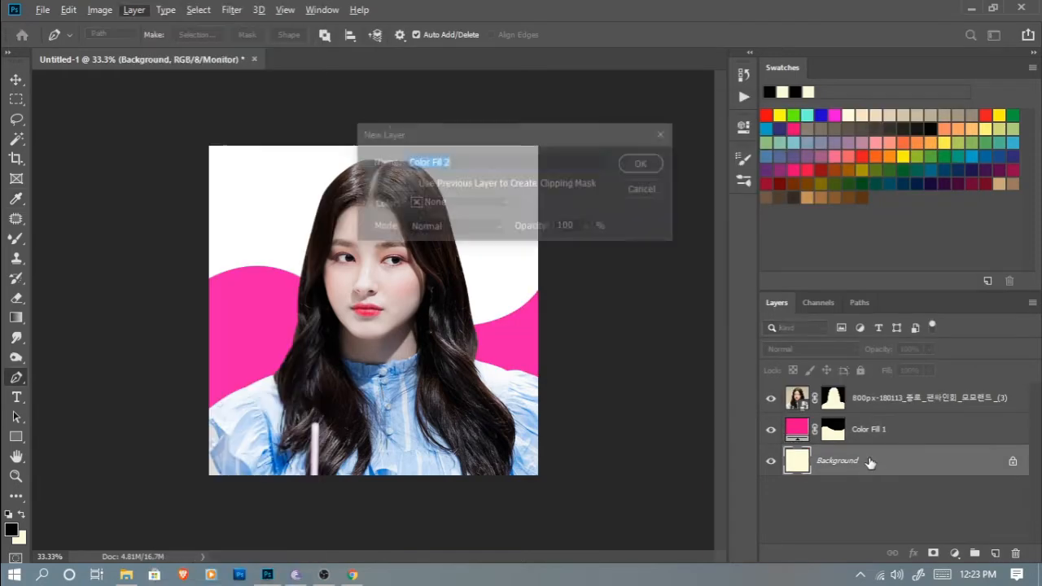
key("Return")
left_click(774, 224)
left_click_drag(748, 180, 722, 143)
mouse_move(778, 218)
left_mouse_down()
mouse_move(780, 234)
mouse_move(780, 223)
left_mouse_up()
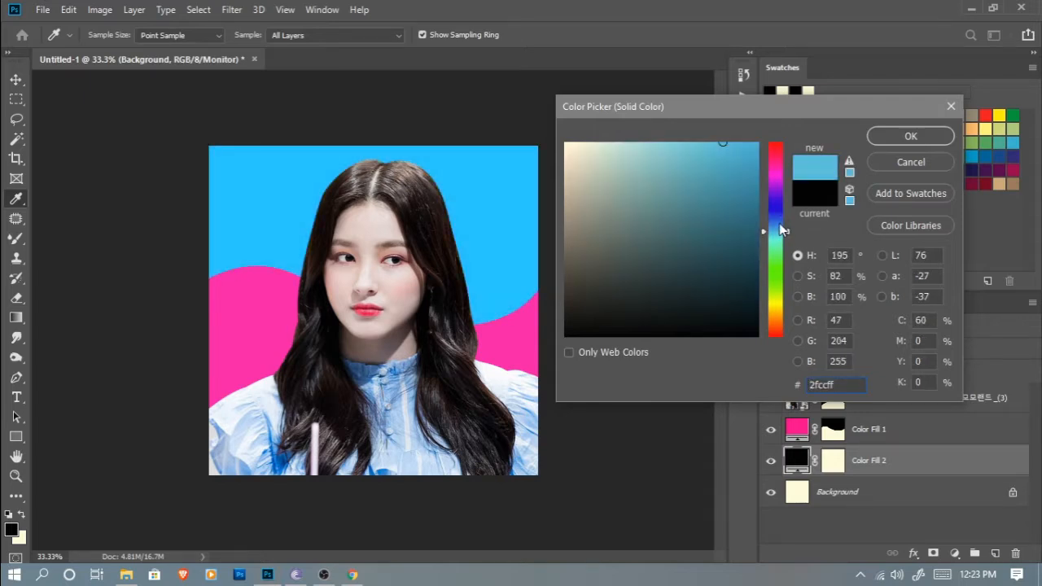
left_click(911, 136)
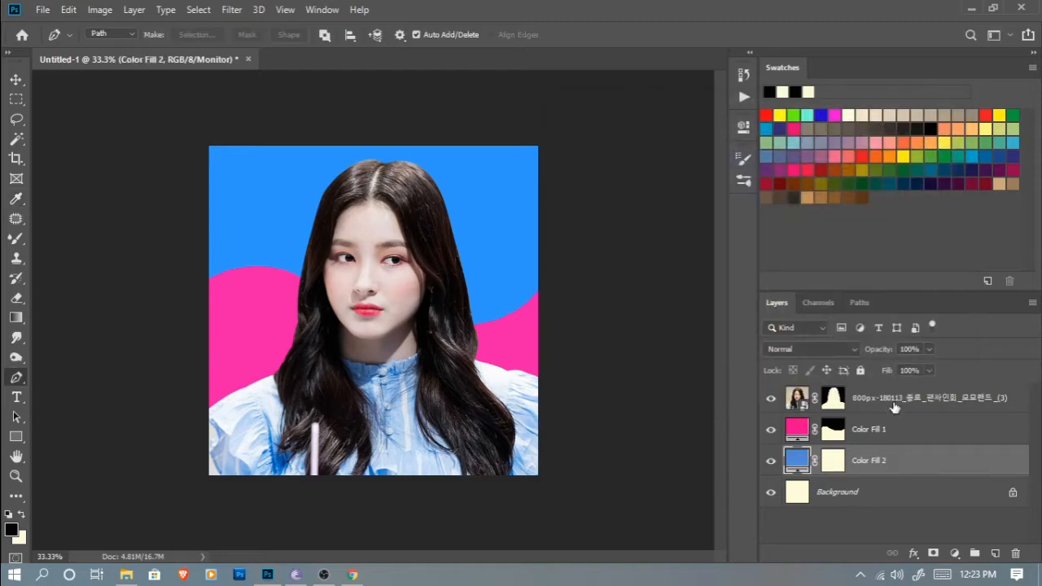
- Convert the two color fill layers together into one smart object and the masked portrait layer into another
right_click(898, 433)
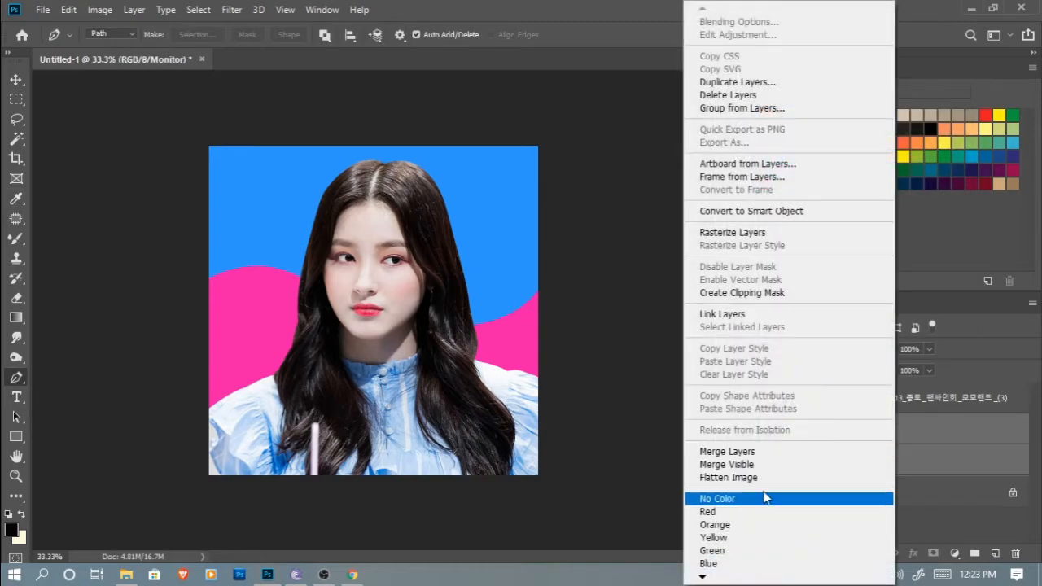
left_click(737, 212)
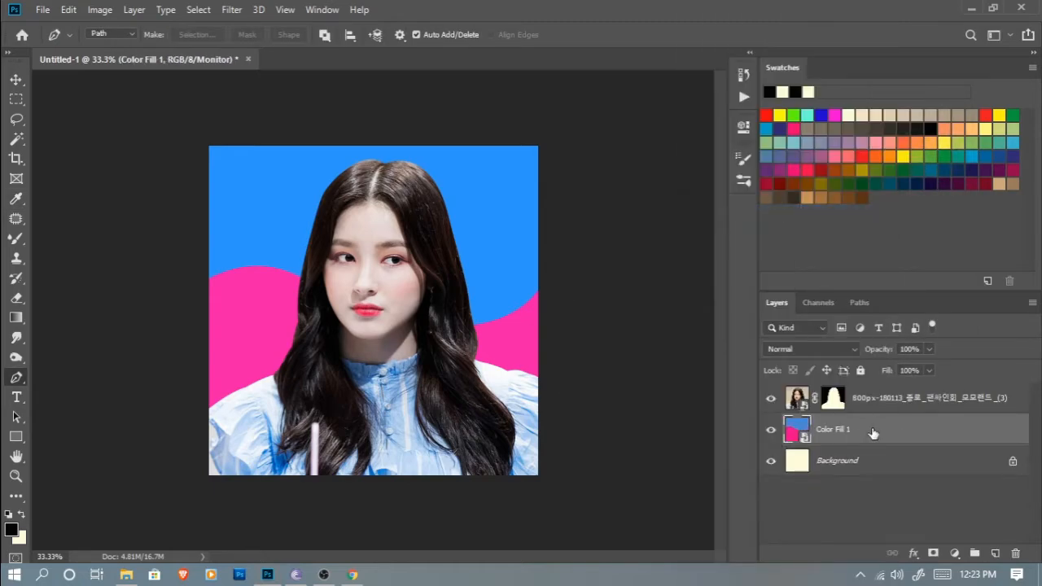
right_click(883, 404)
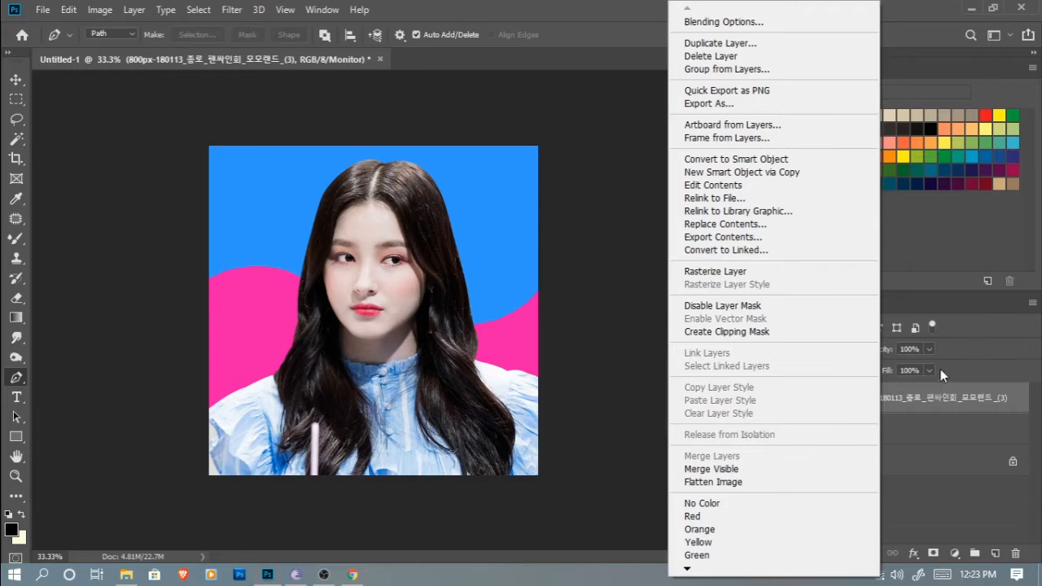
left_click(938, 390)
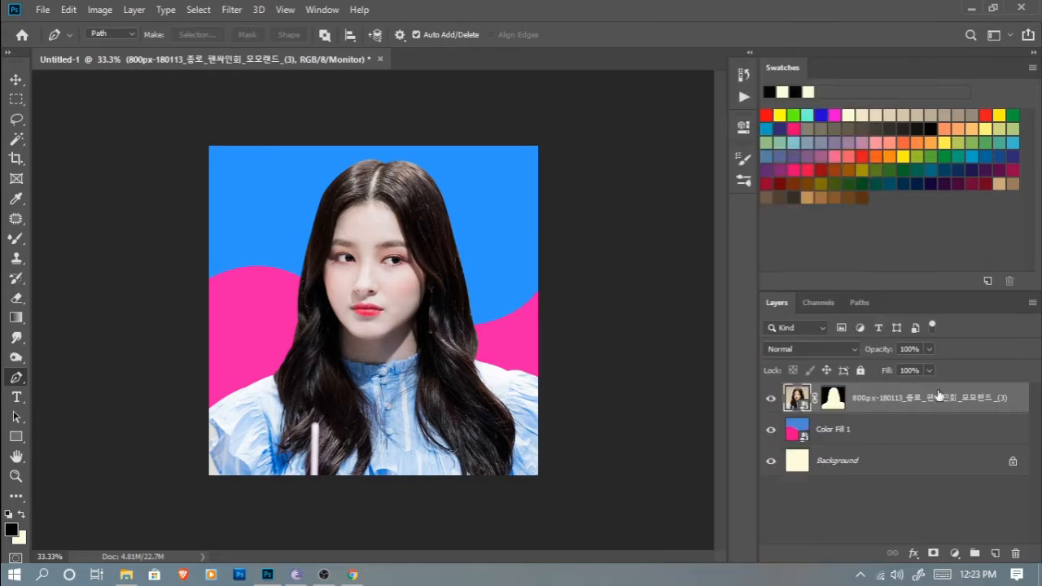
right_click(891, 399)
left_click(745, 159)
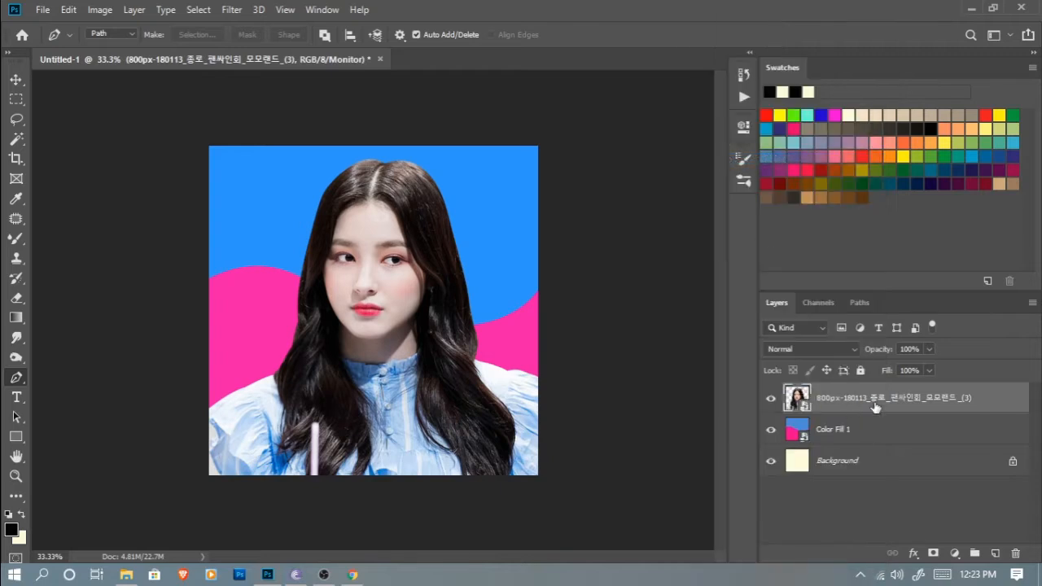
- Duplicate the portrait smart object twice and rename the original portrait layer Effect
key("ctrl+j")
key("ctrl+j")
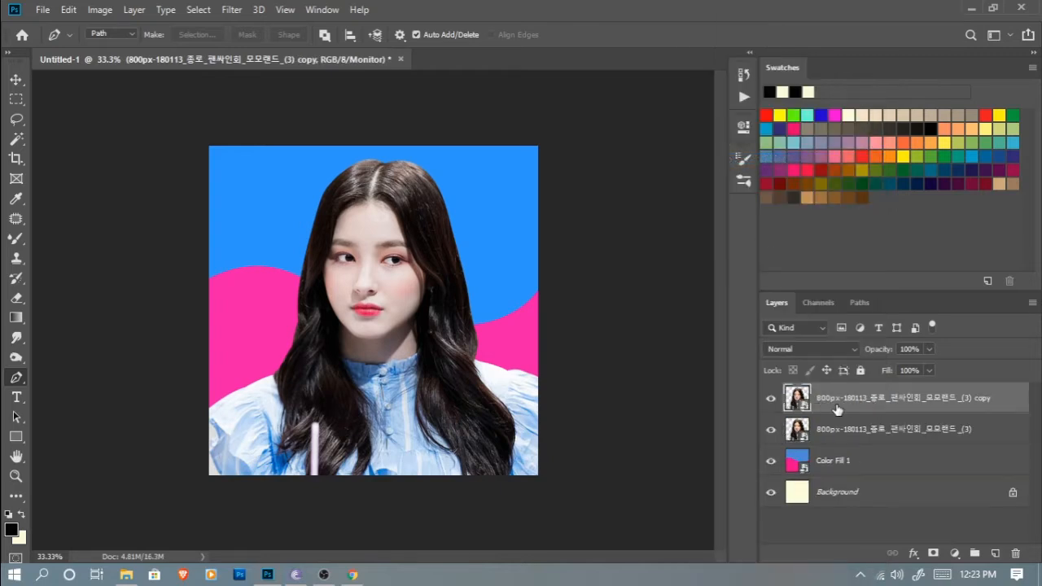
left_click(853, 464)
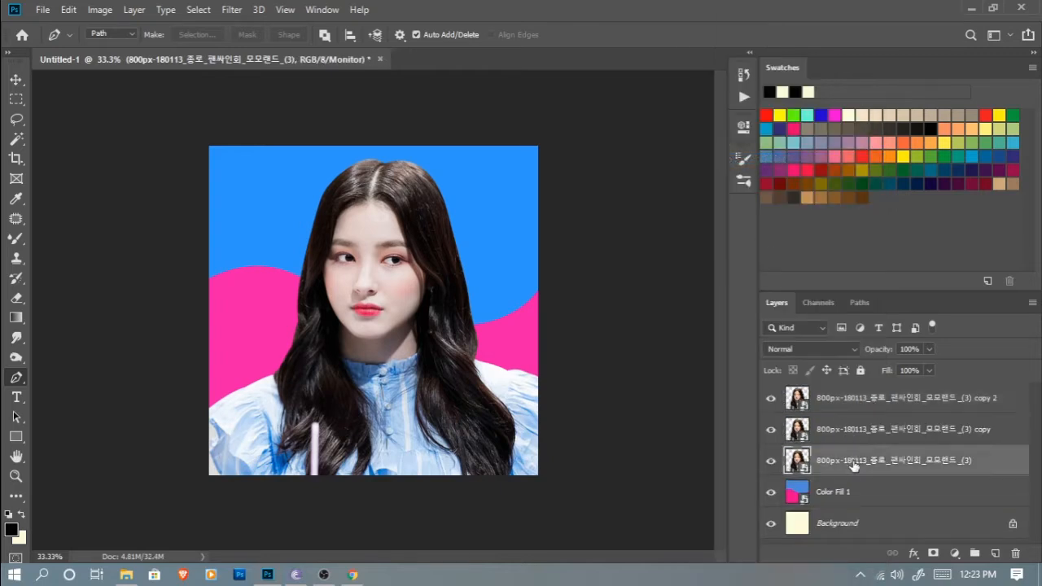
double_click(853, 461)
type("E")
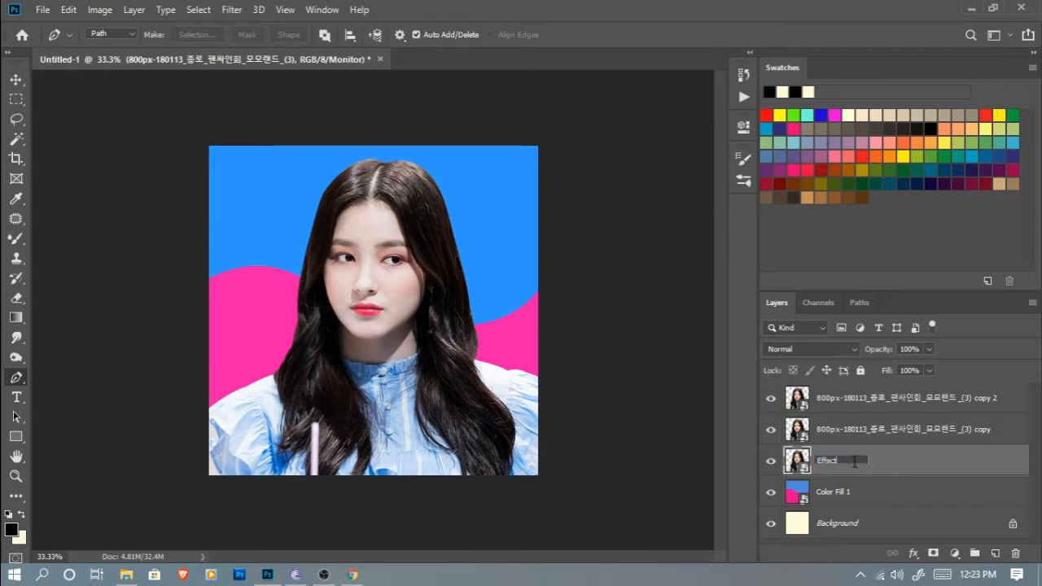
type("ffect")
key("Return")
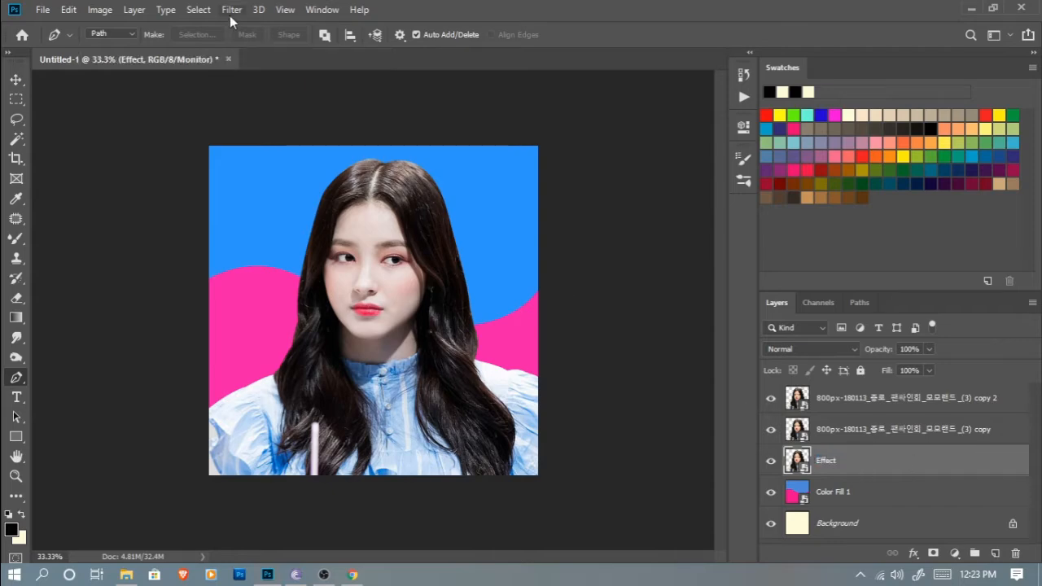
- Apply the Poster Edges filter to the Effect layer with Edge Thickness 0, Edge Intensity 0 and Posterization 2
left_click(231, 10)
left_click(262, 72)
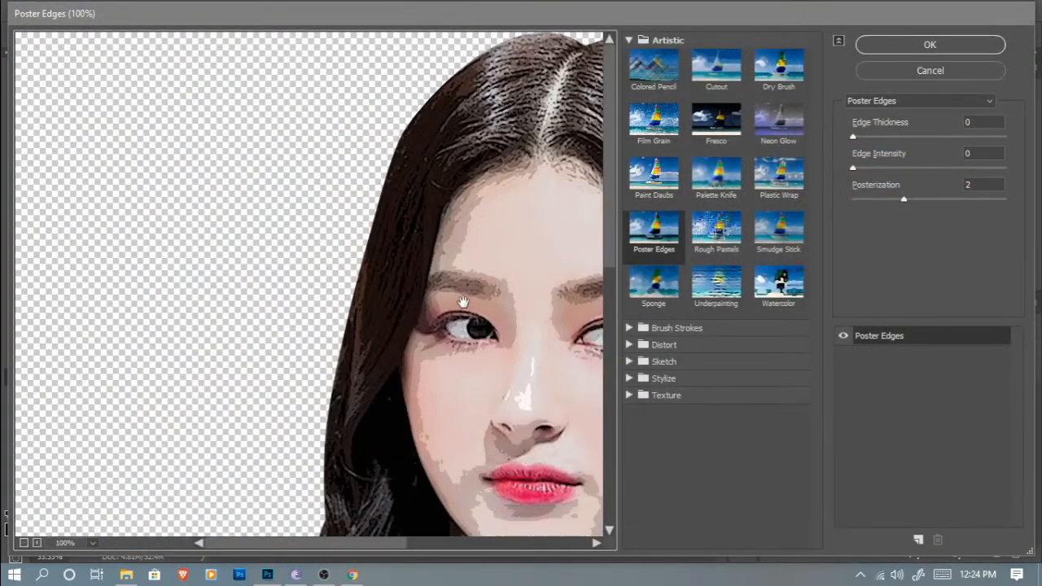
left_click_drag(463, 302, 241, 298)
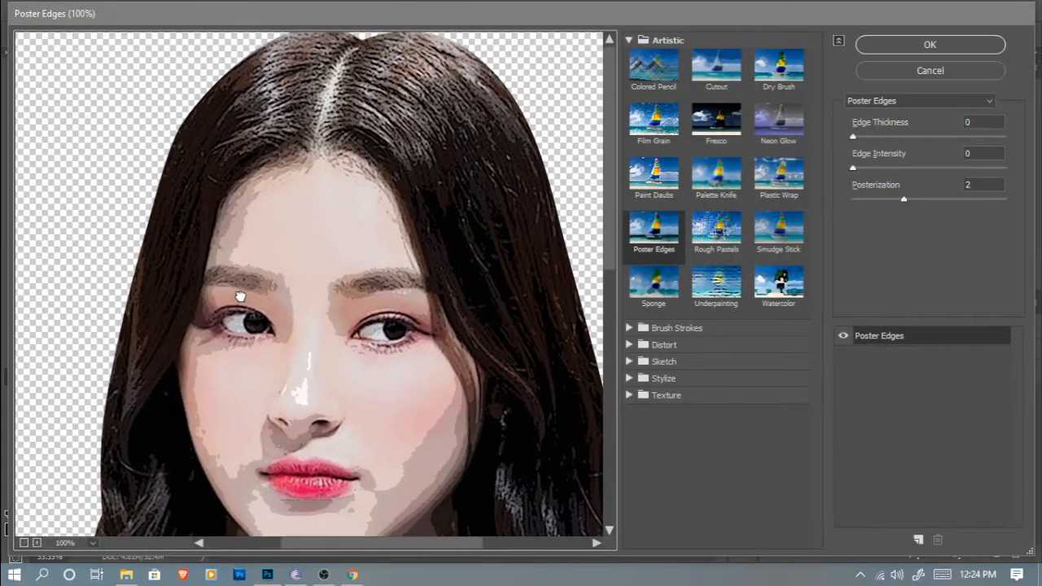
left_click(987, 124)
type("10")
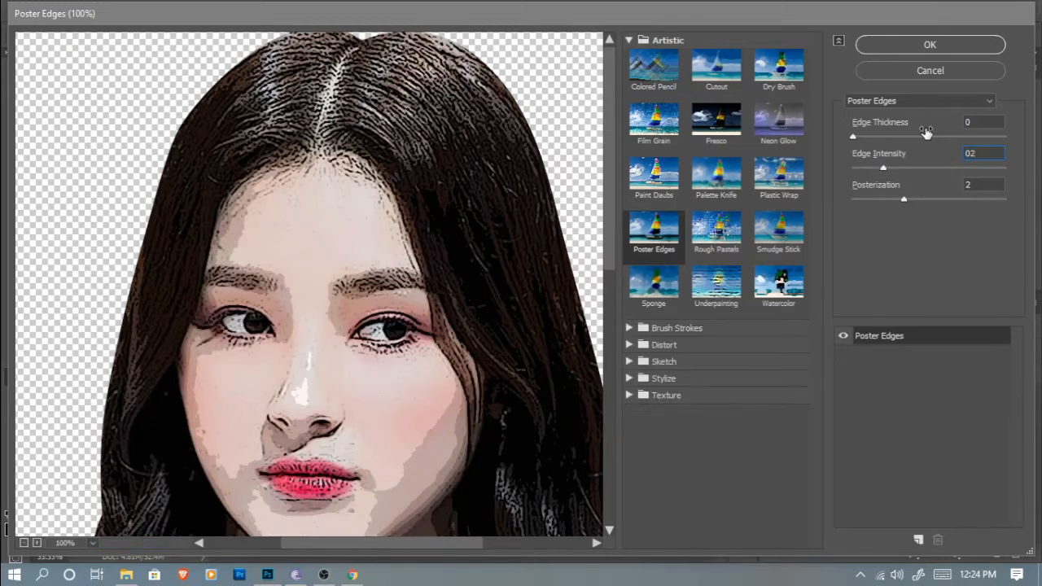
key("BackSpace")
key("BackSpace")
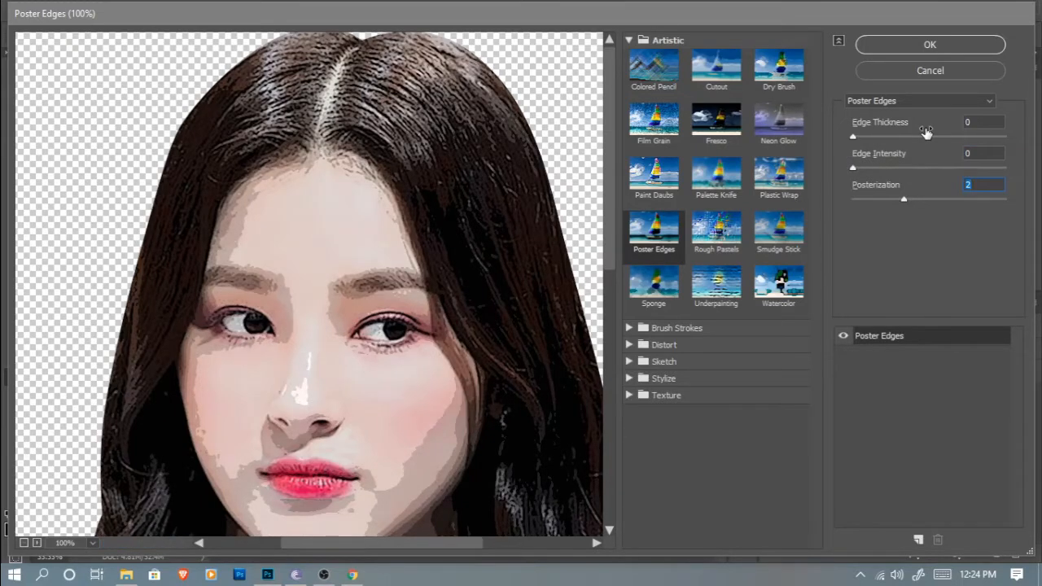
left_click(950, 49)
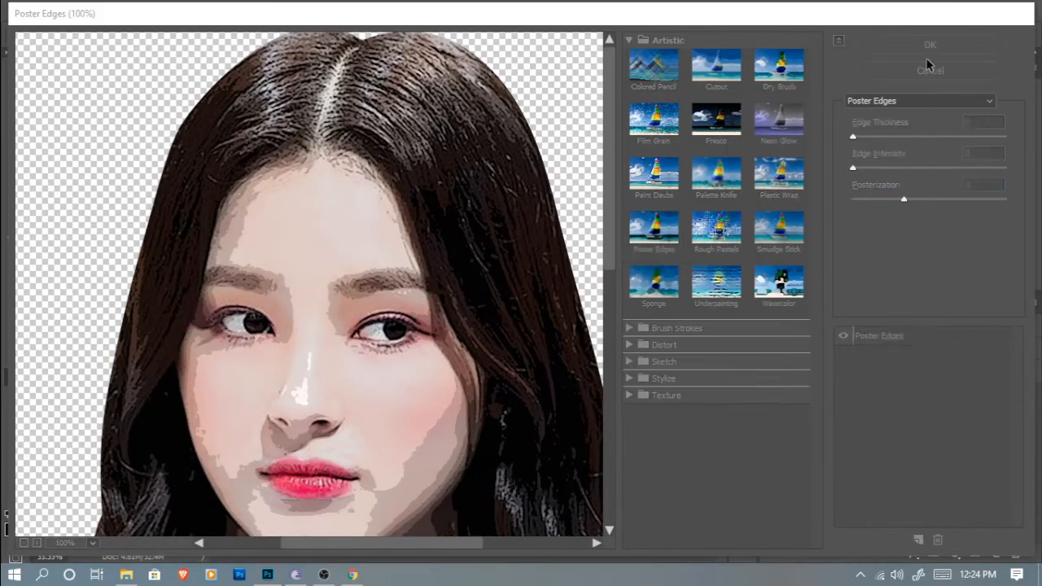
- Hide the two portrait copies and apply Unsharp Mask to the Effect layer with Amount 60%, Radius 5 pixels and Threshold 5 levels
left_click(771, 429)
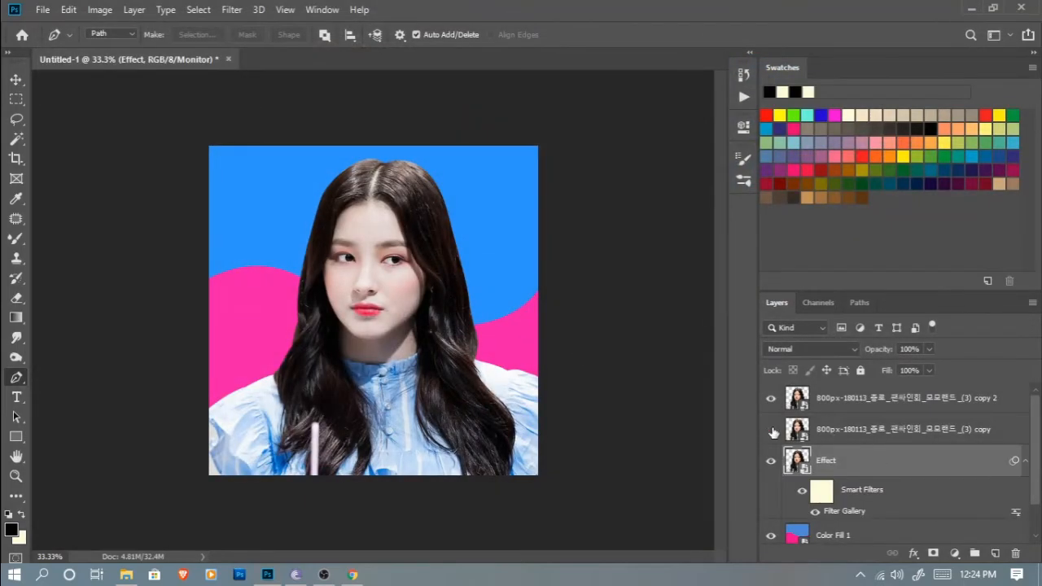
left_click(771, 398)
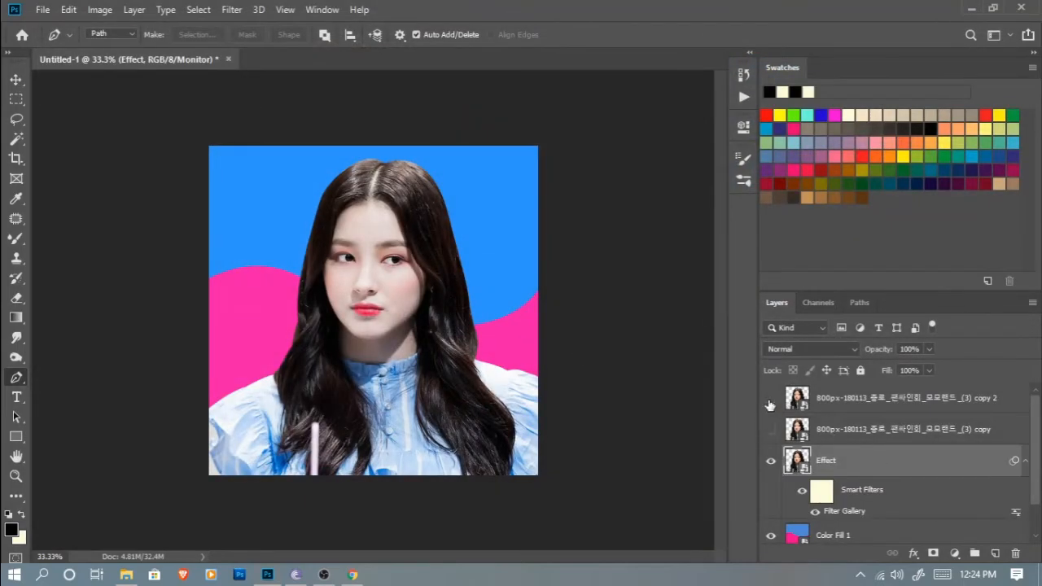
left_click(231, 10)
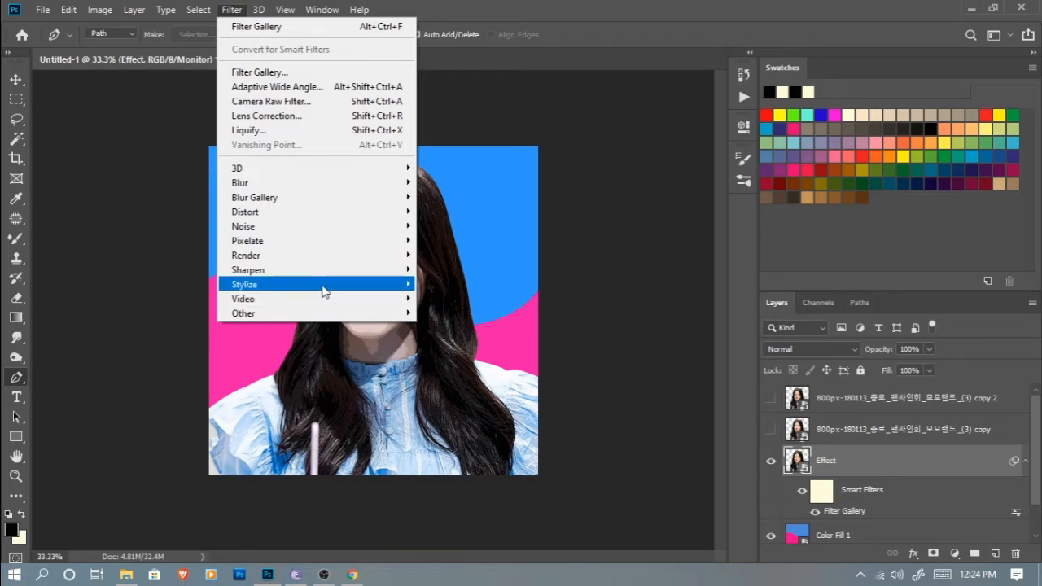
mouse_move(324, 290)
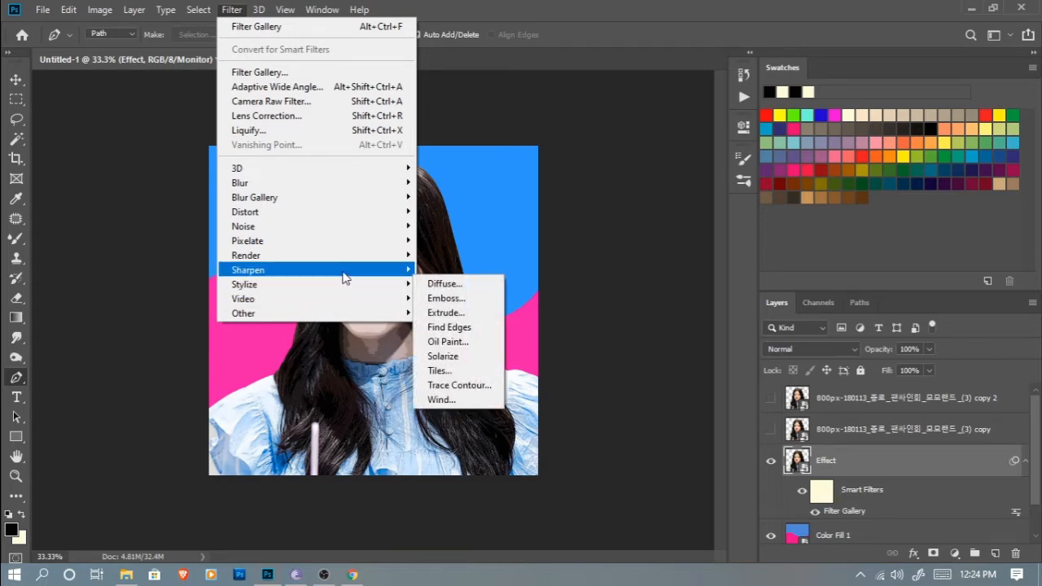
mouse_move(342, 270)
left_click(444, 342)
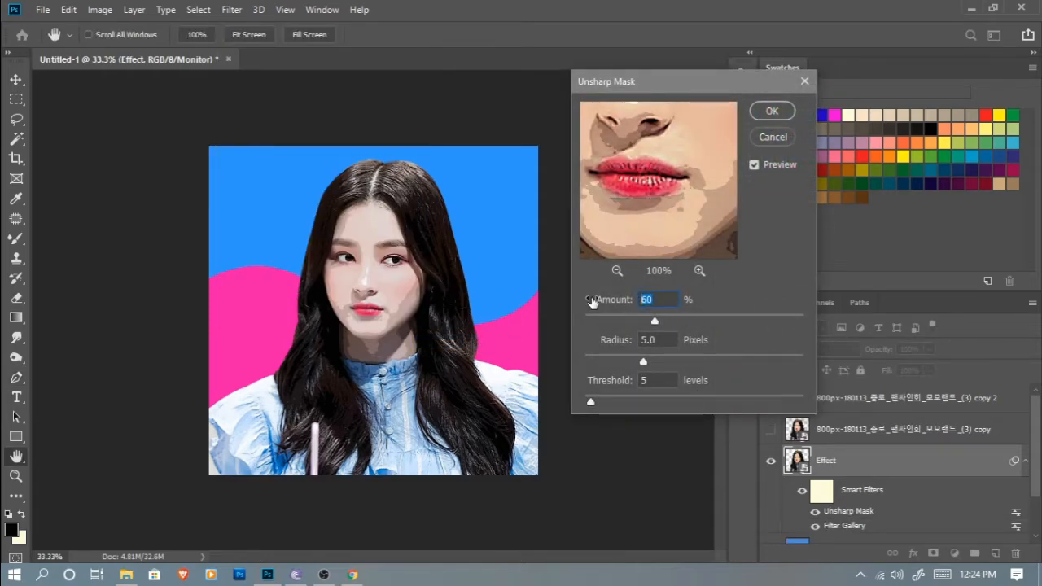
left_click(656, 342)
left_click_drag(661, 380, 615, 377)
left_click_drag(661, 339, 628, 344)
left_click_drag(656, 384, 632, 381)
left_click_drag(656, 380, 624, 383)
left_click(770, 113)
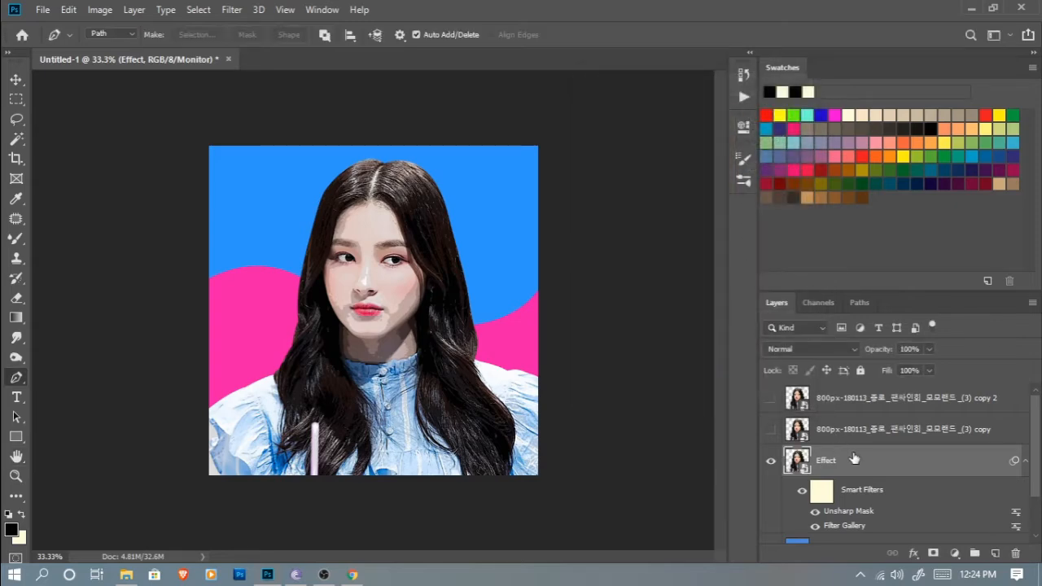
- Apply the Oil Paint filter to the Effect layer with Stylization 4, Cleanliness 3, Scale 0.2 and Bristle Detail 0
scroll(865, 466, "down", 2)
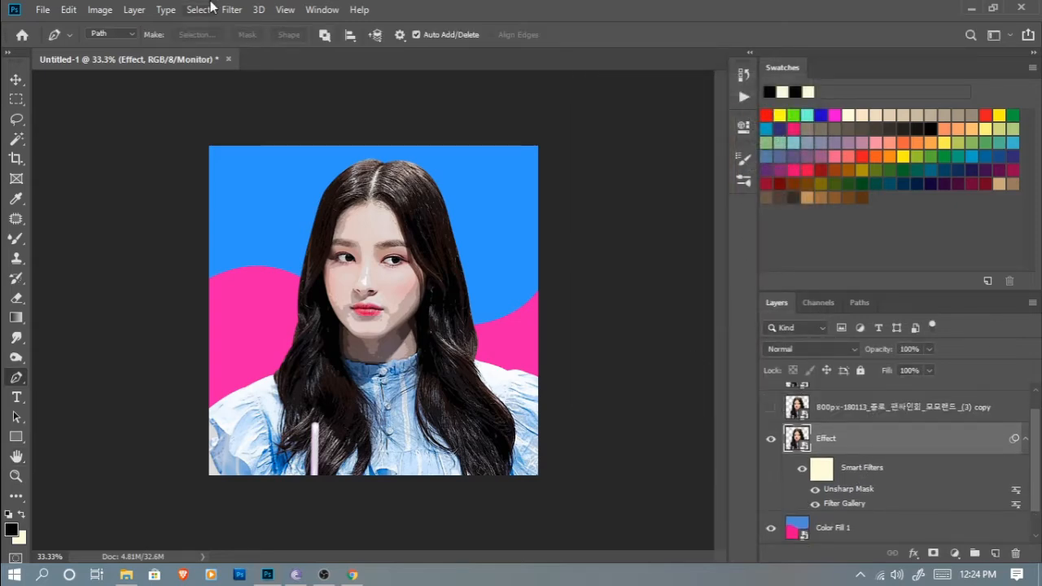
mouse_move(226, 16)
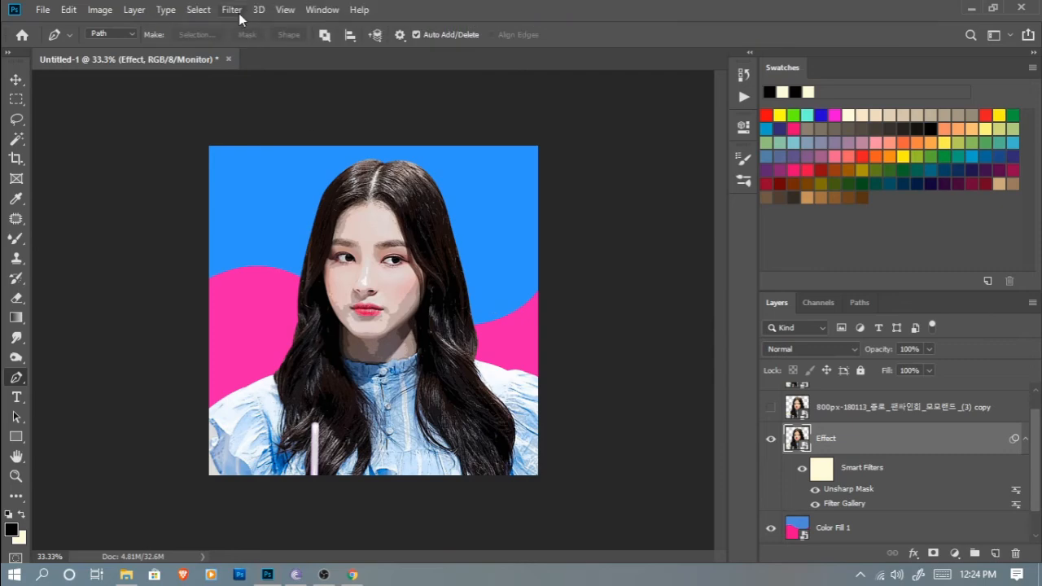
left_click(233, 11)
mouse_move(371, 284)
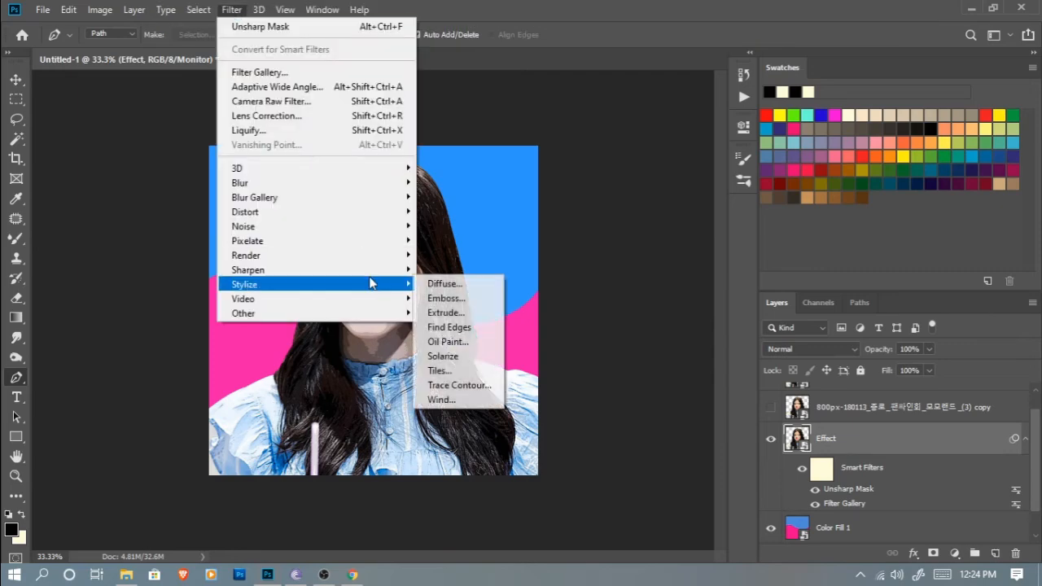
left_click(446, 342)
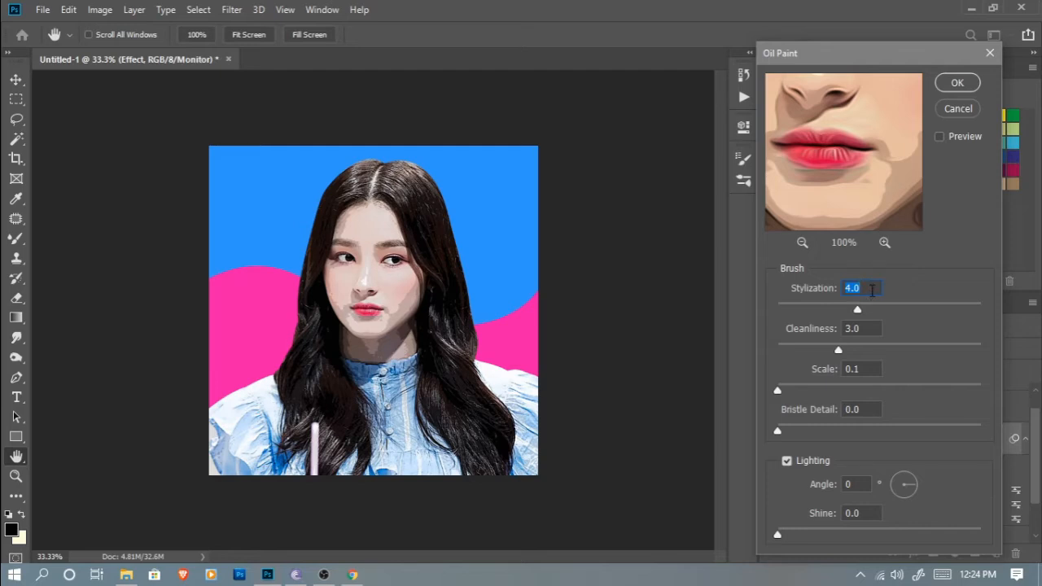
left_click_drag(867, 288, 816, 292)
key("Tab")
type("3")
key("Tab")
type("0.2")
key("Tab")
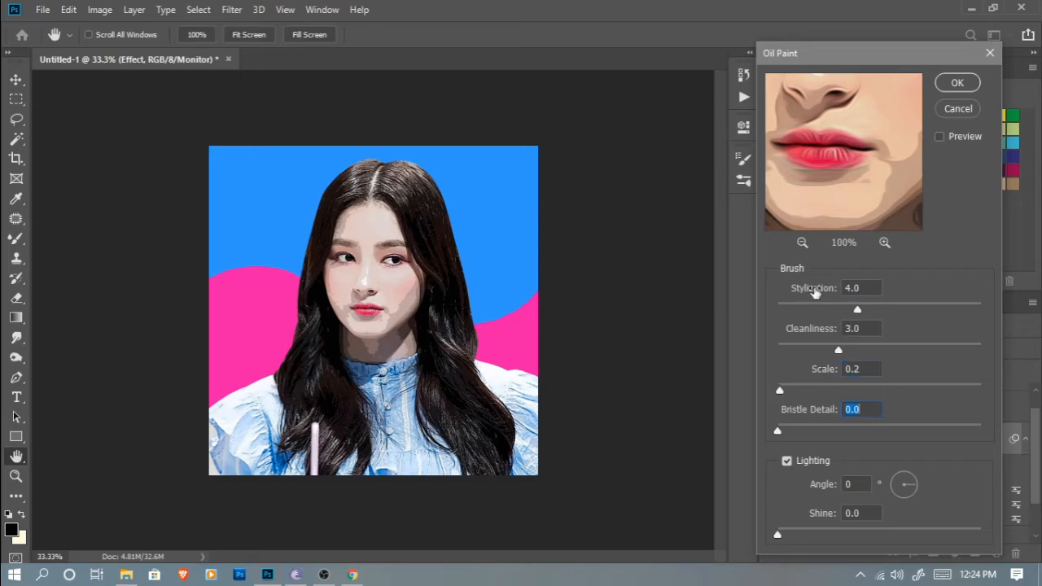
type("0")
key("Tab")
left_click(959, 87)
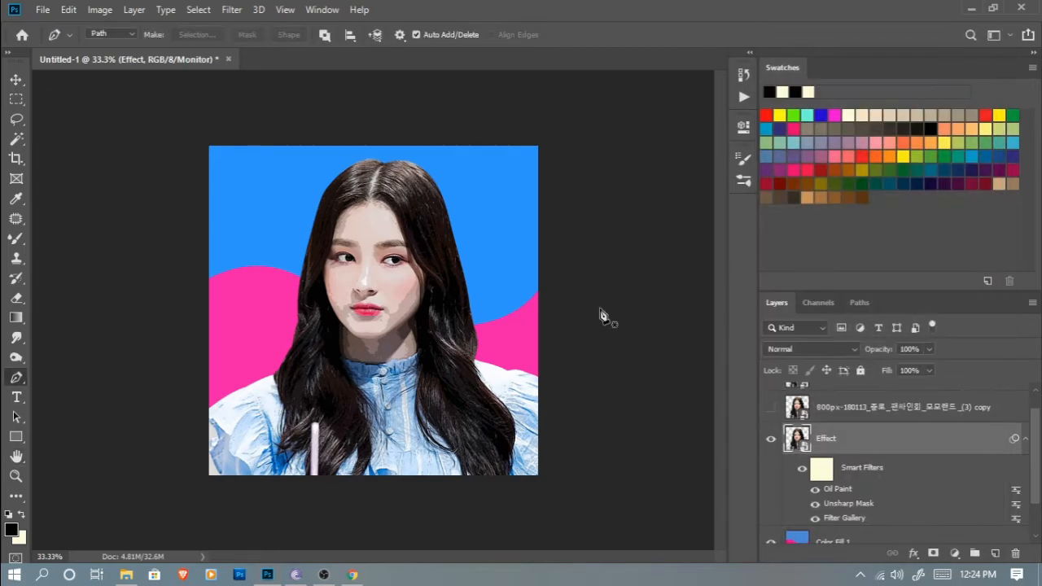
- Show the portrait copy directly above Effect and apply Poster Edges to it with Edge Thickness 0, Edge Intensity 0 and Posterization 2
scroll(419, 289, "up", 3)
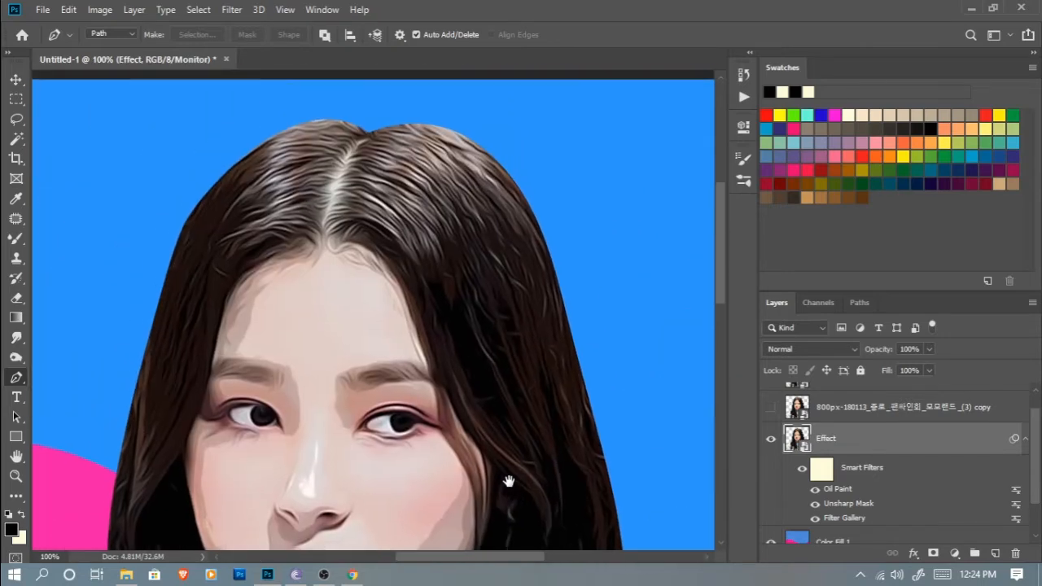
left_click_drag(424, 179, 508, 481)
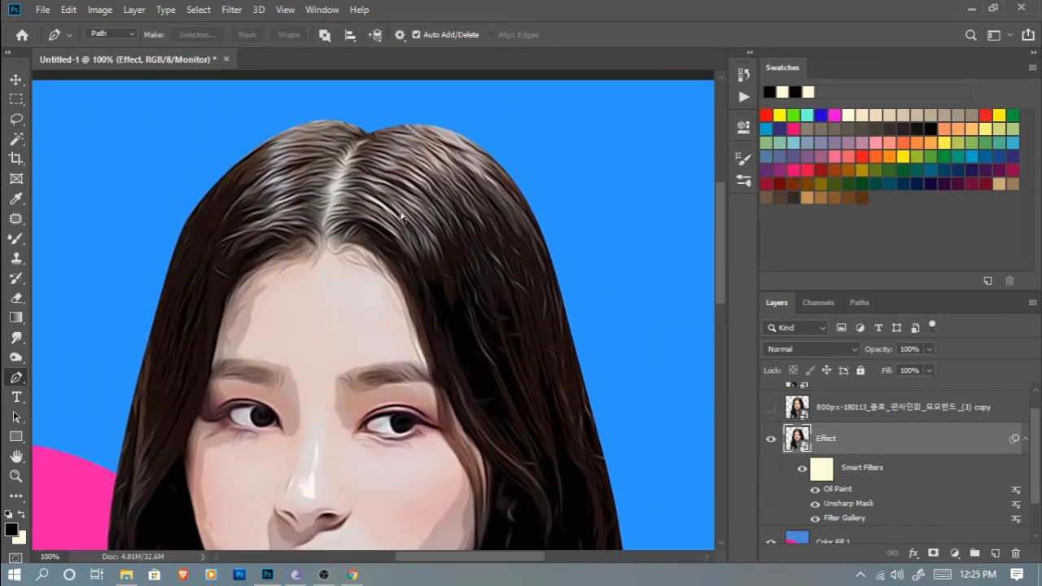
scroll(400, 216, "down", 2)
scroll(400, 217, "down", 1)
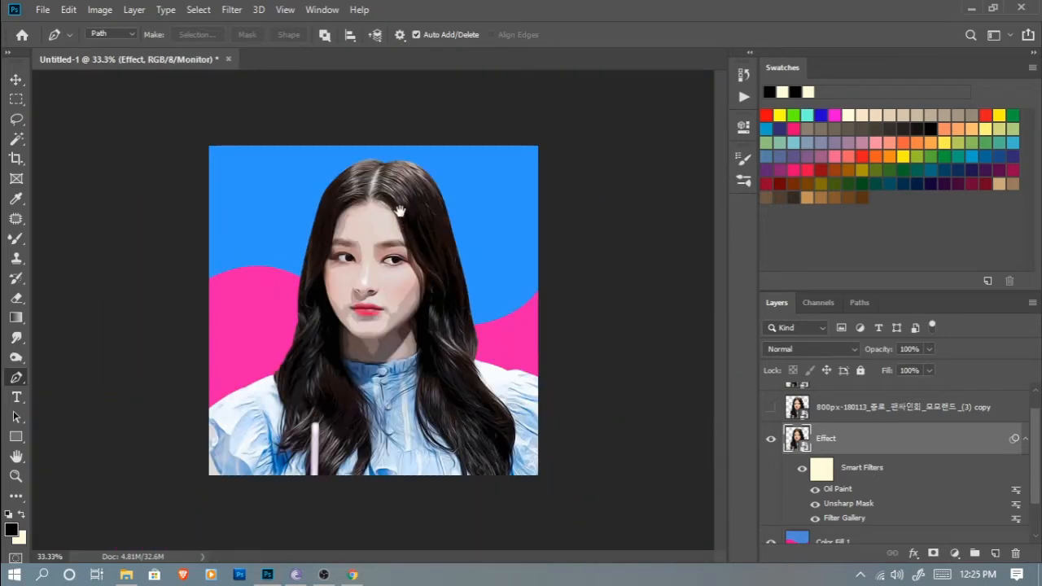
scroll(857, 440, "down", 1)
scroll(857, 440, "up", 1)
left_click(857, 432)
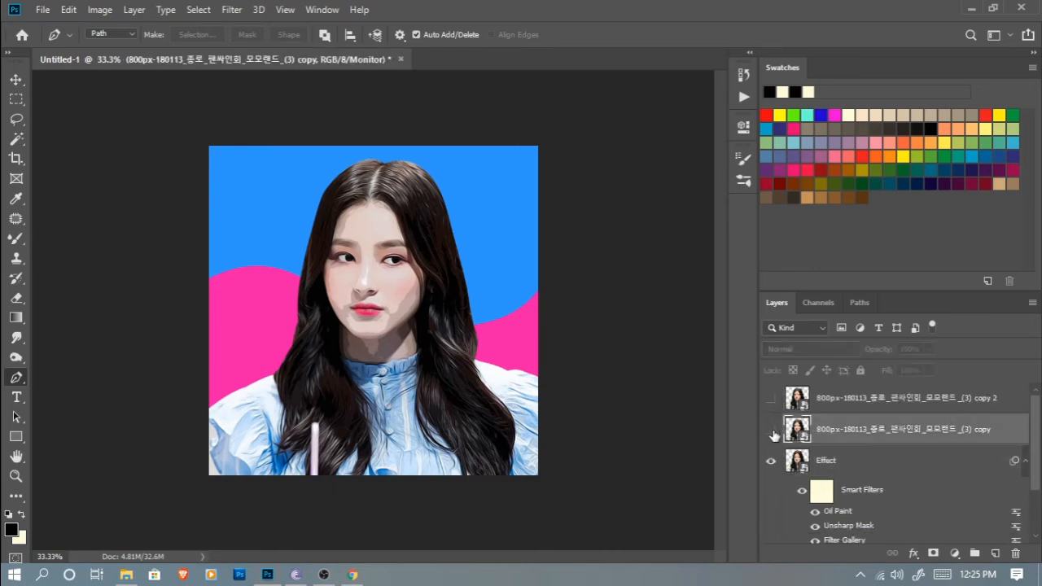
left_click(772, 431)
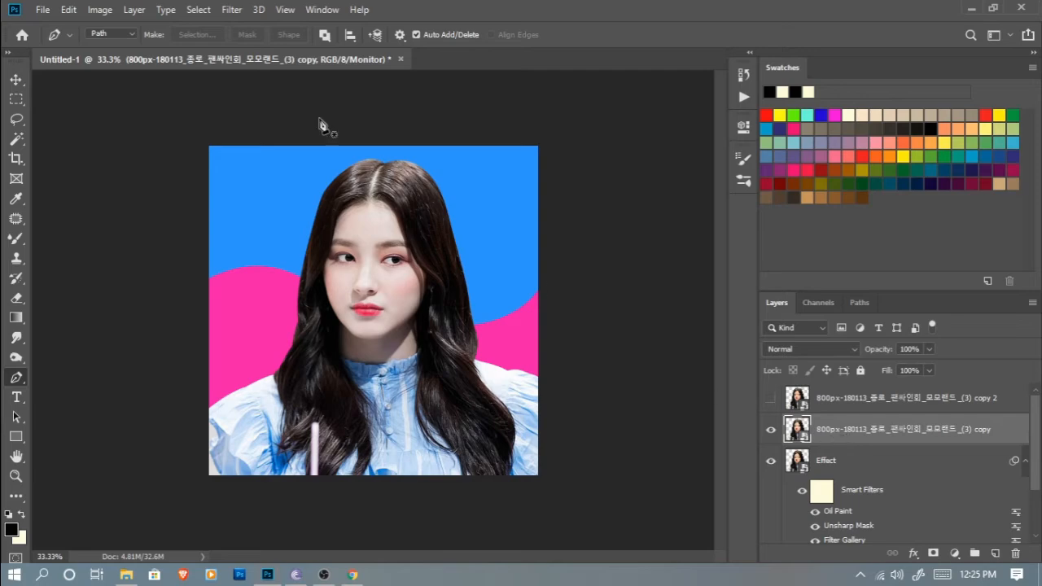
left_click(231, 10)
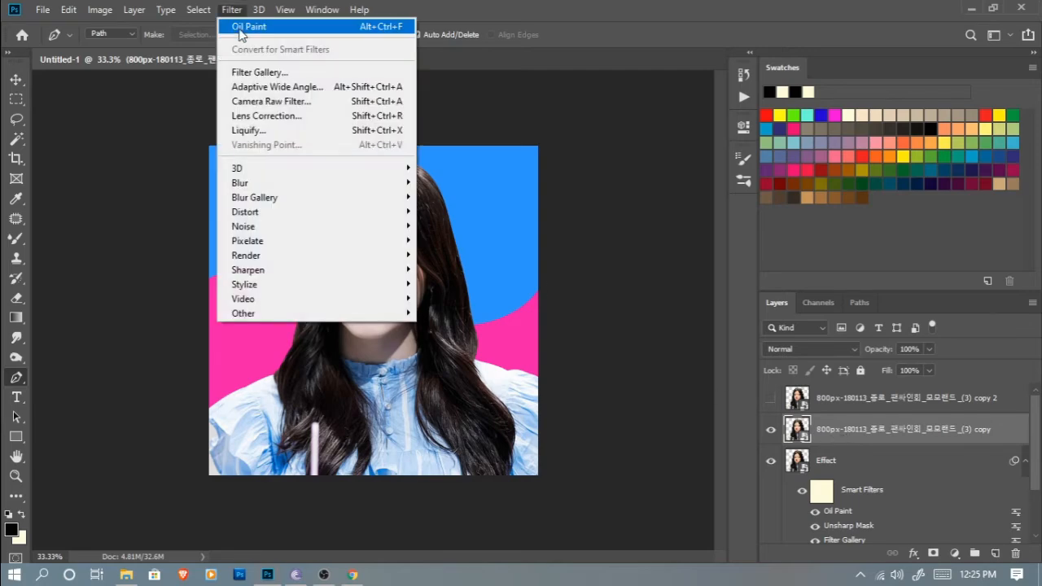
left_click(245, 71)
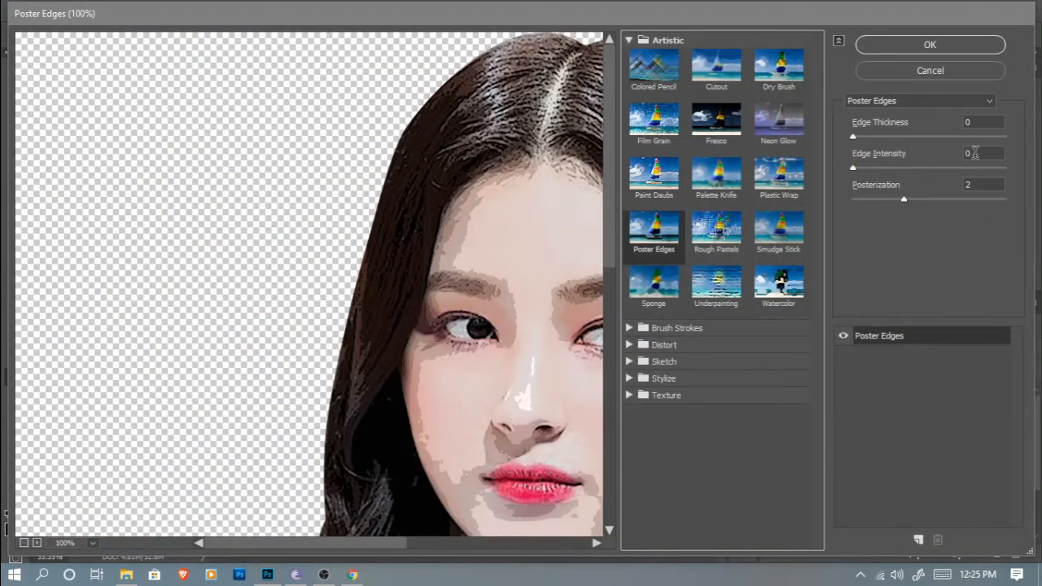
left_click(930, 51)
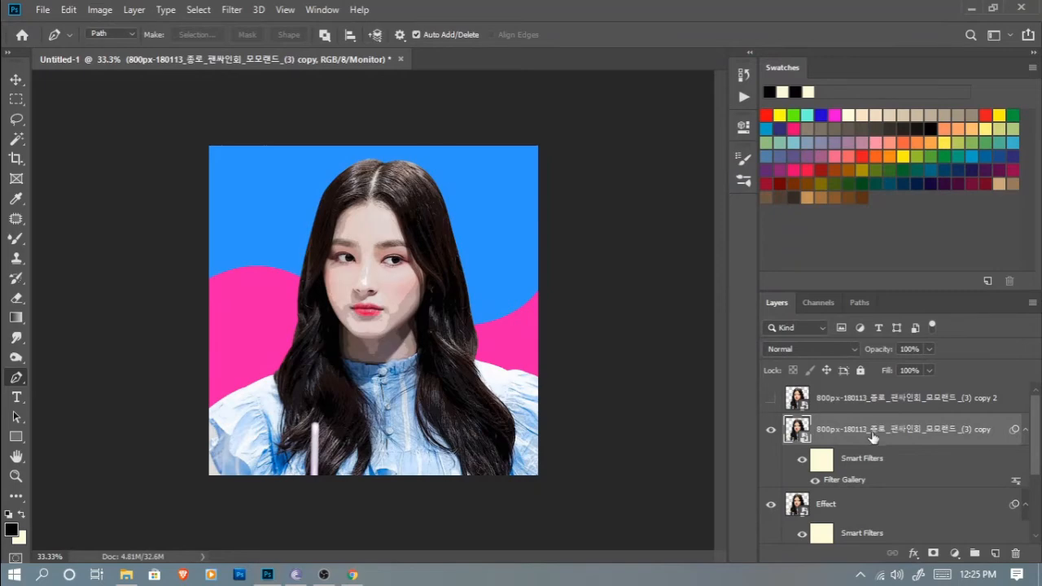
- Apply Oil Paint to the same portrait copy with Stylization 4, Cleanliness 3, Scale 0.2 and Bristle Detail 0
left_click(229, 9)
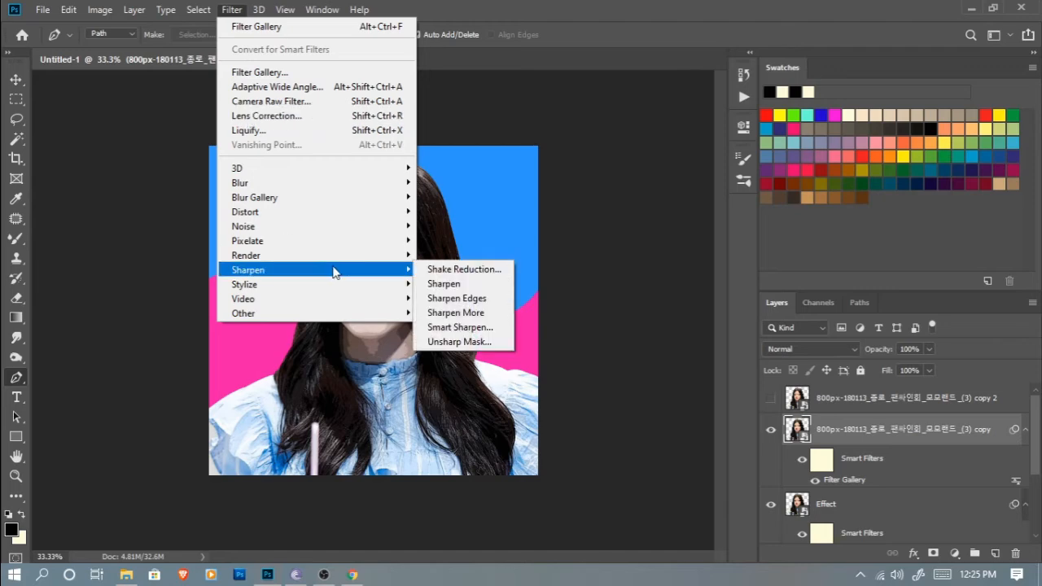
mouse_move(340, 286)
left_click(448, 342)
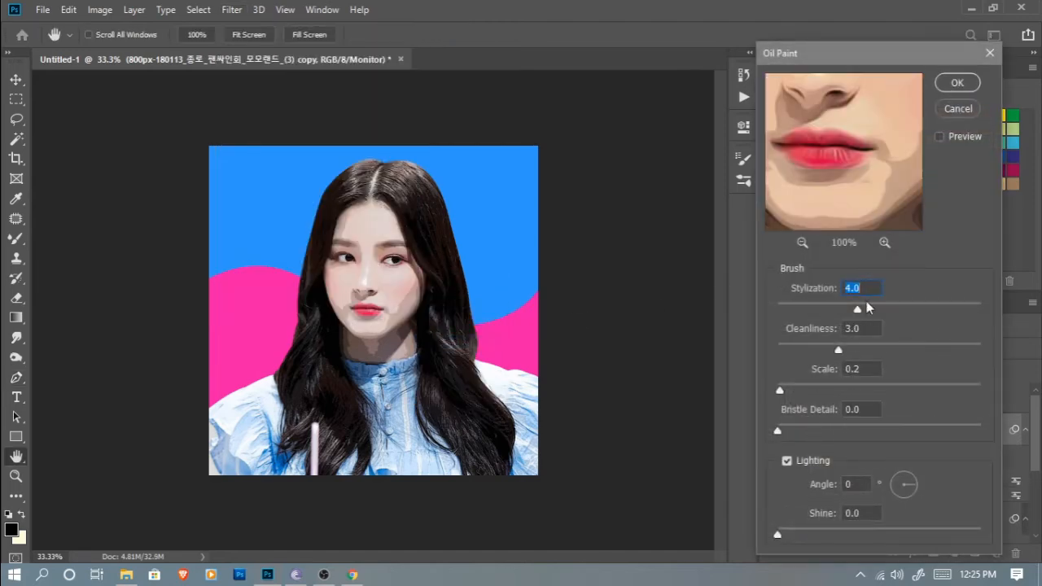
left_click(958, 82)
key("p")
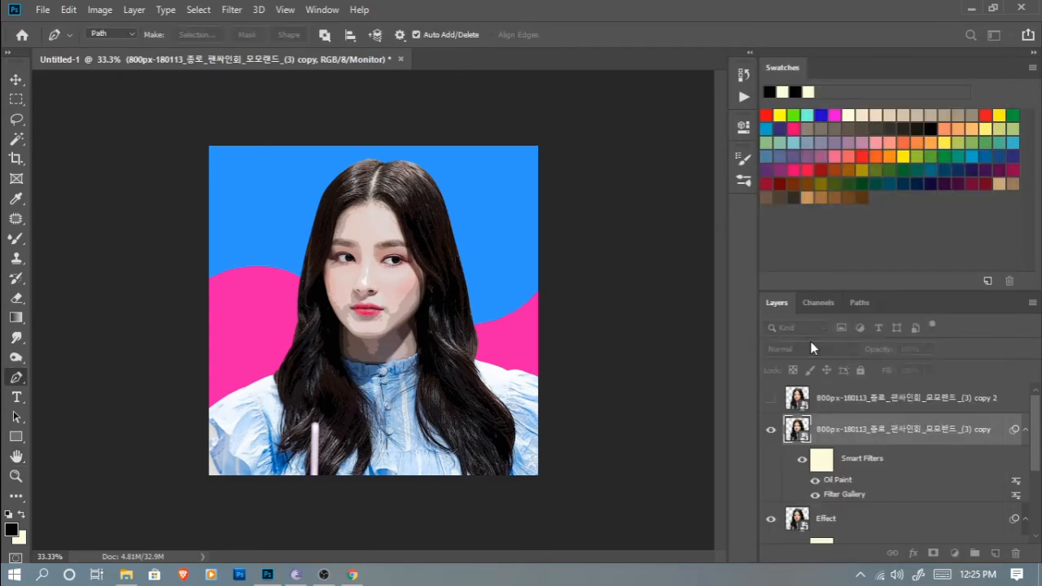
- Set the filtered portrait copy's blend mode to Overlay and its opacity to 25%
left_click(847, 352)
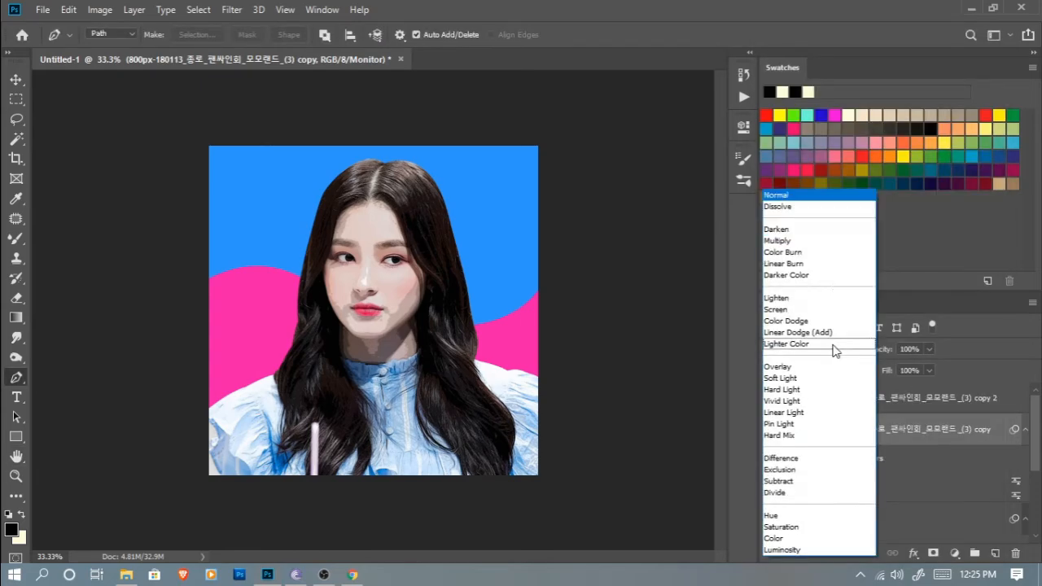
left_click(792, 367)
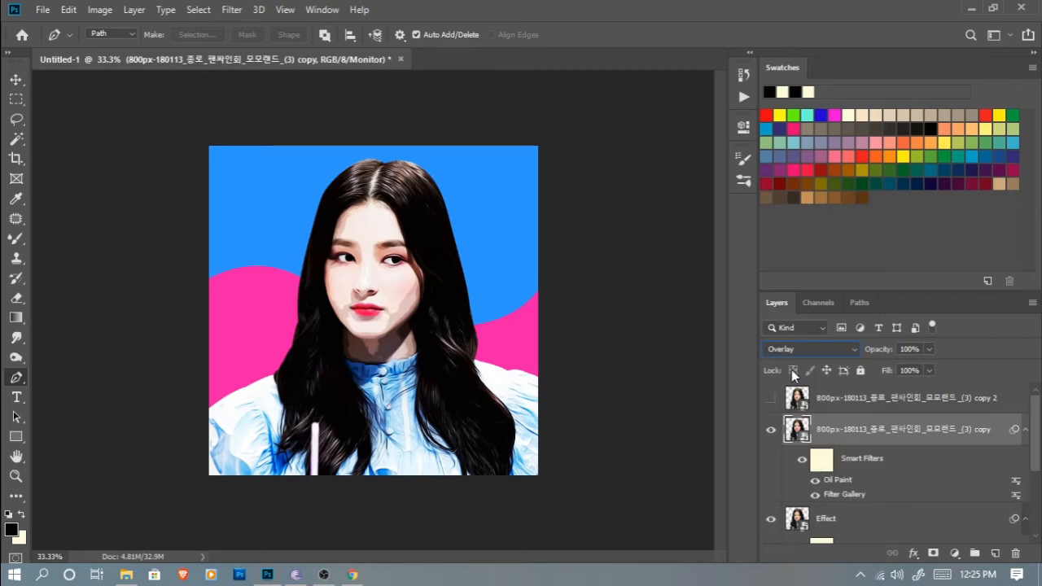
left_click(919, 352)
type("25")
key("Return")
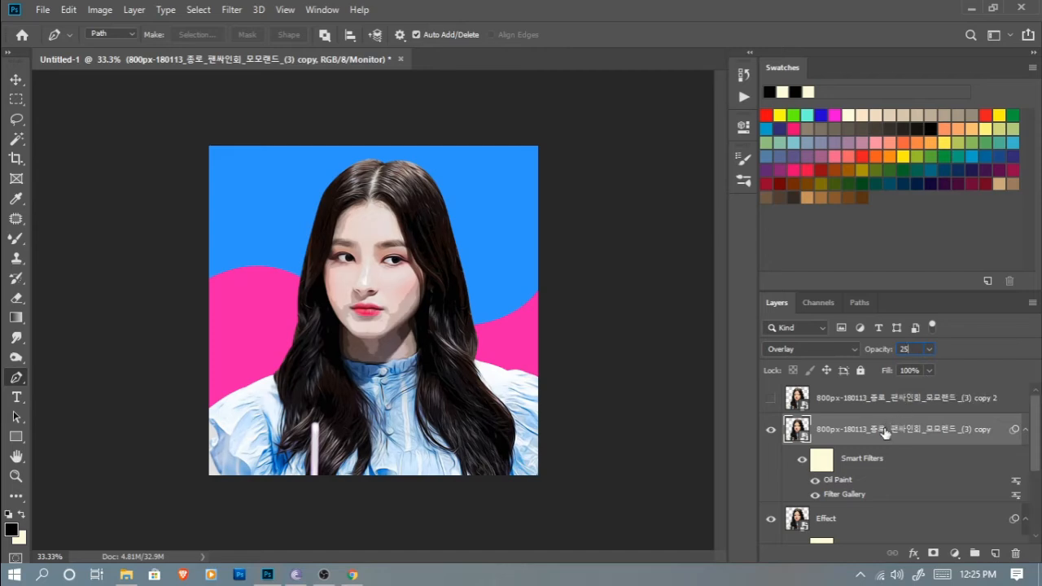
- Rename the Overlay portrait copy Outline and toggle its visibility to compare the image with and without it
double_click(861, 436)
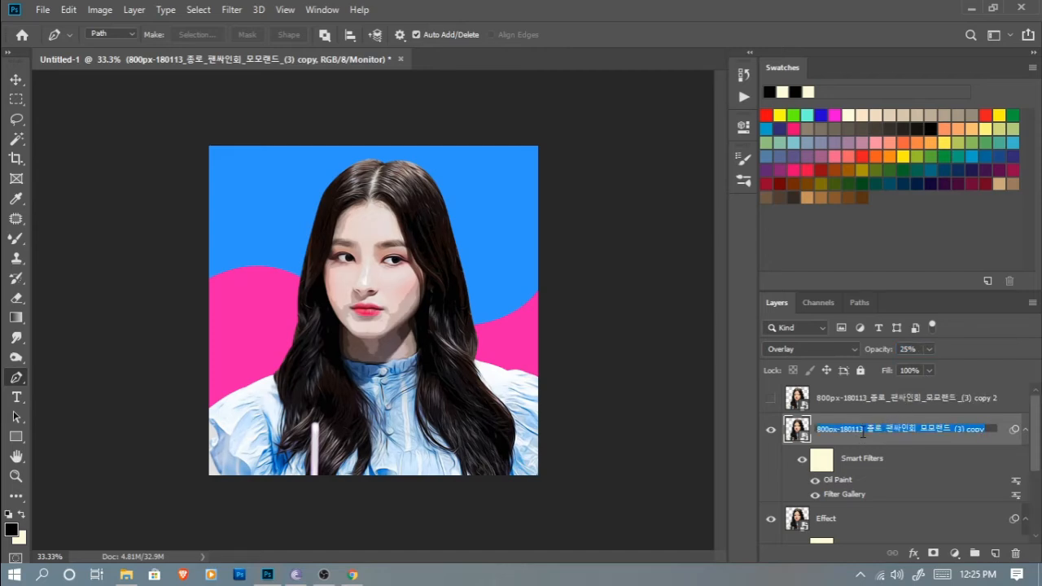
type("Outline")
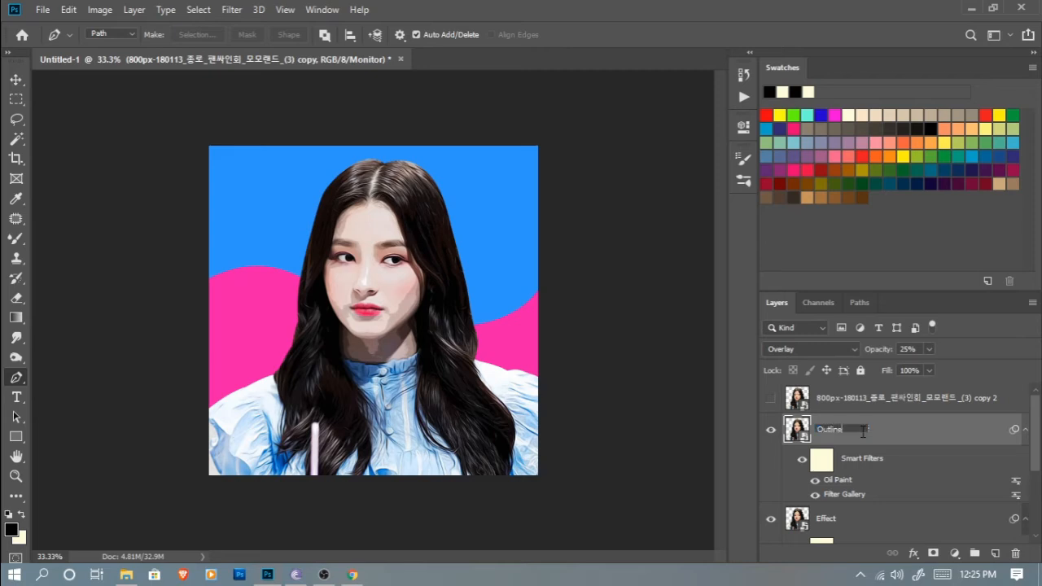
key("Return")
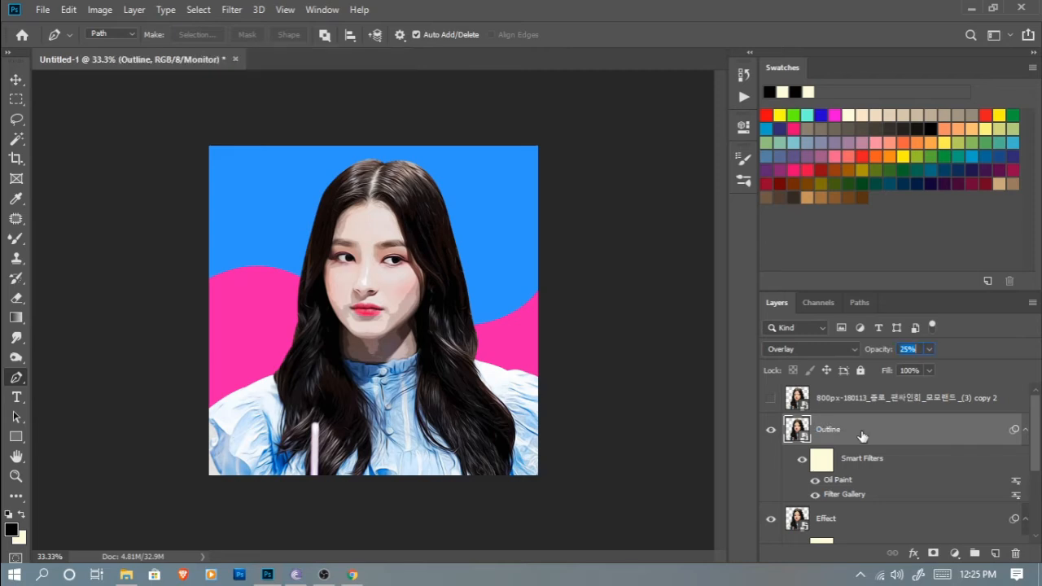
left_click(771, 434)
left_click(771, 434)
left_click(771, 434)
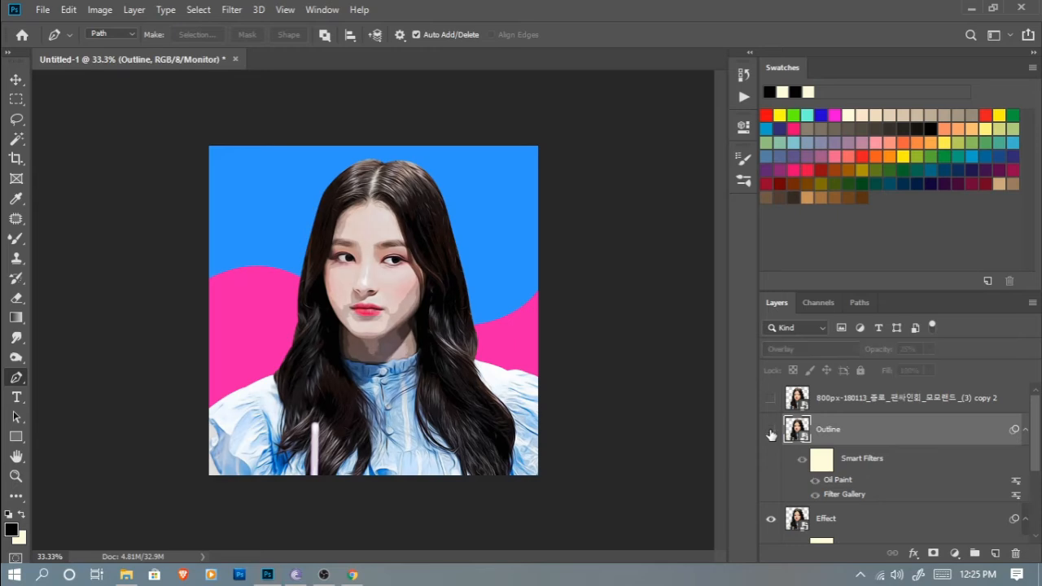
left_click(772, 434)
left_click(771, 435)
left_click(772, 434)
- Show the topmost portrait copy above Outline and apply a High Pass filter to it with a radius of 2 pixels
left_click(851, 403)
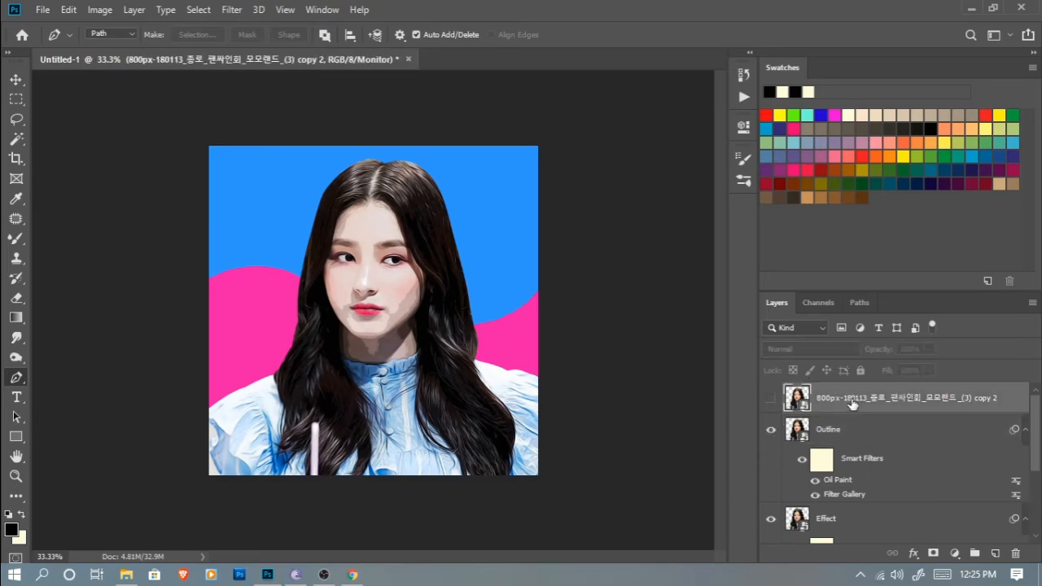
left_click(771, 398)
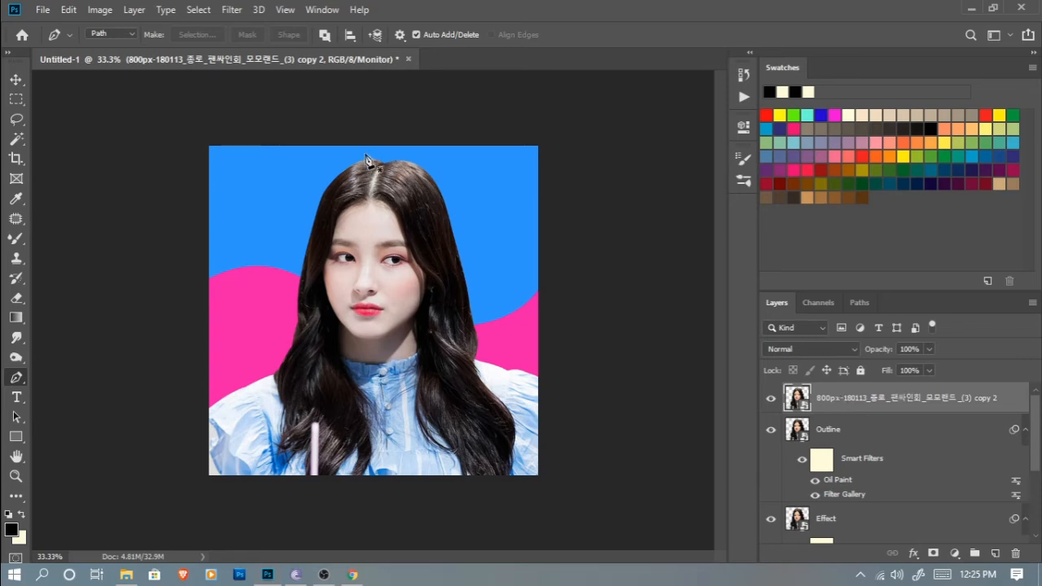
left_click(236, 12)
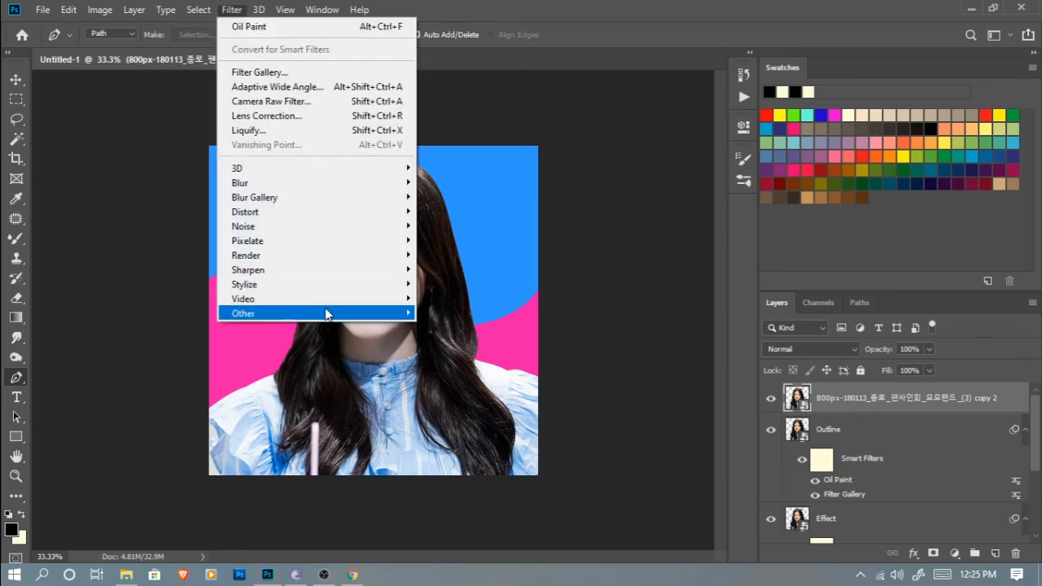
mouse_move(325, 312)
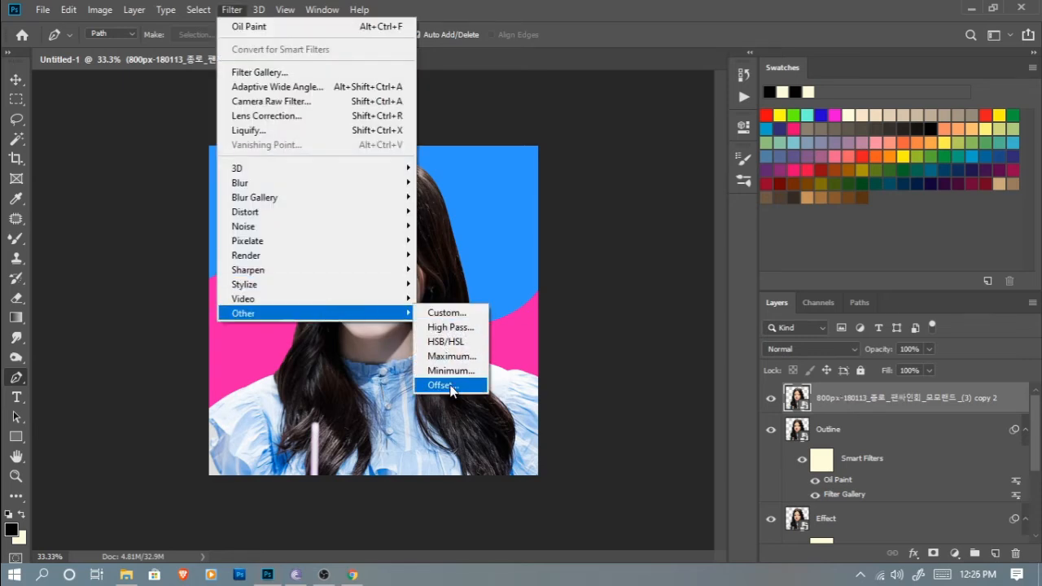
left_click(450, 327)
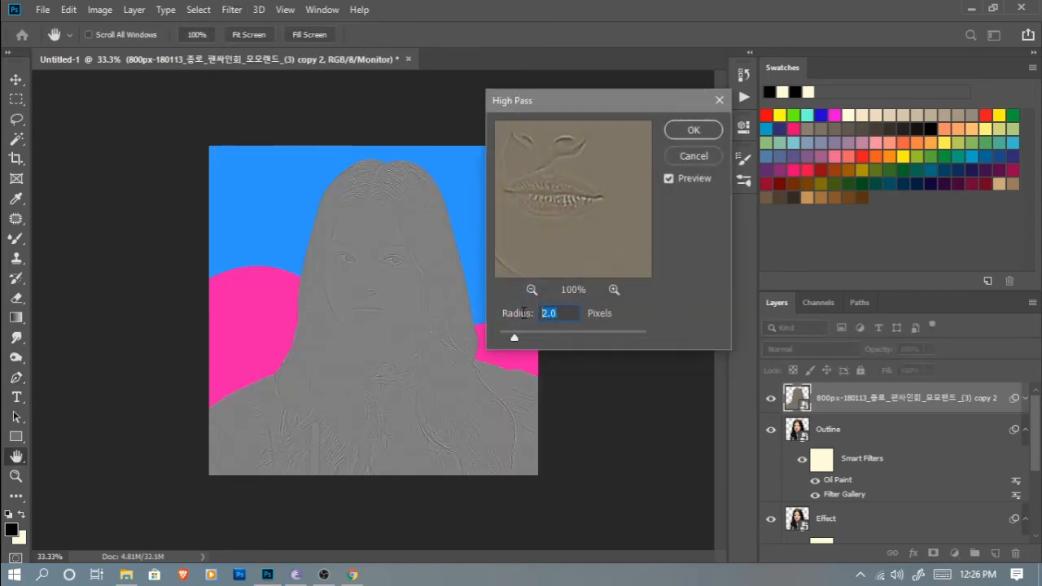
type("2")
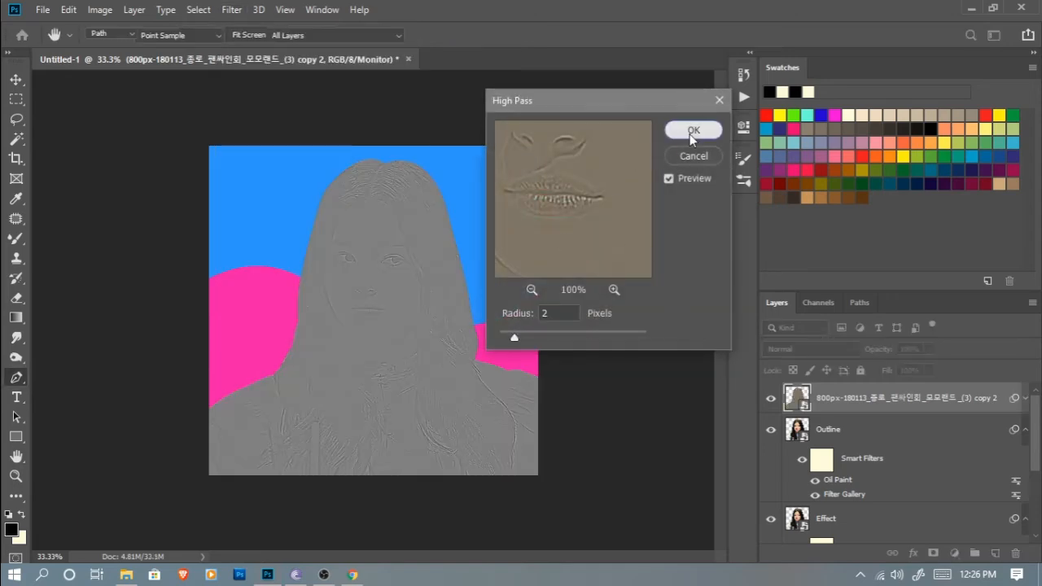
left_click(692, 130)
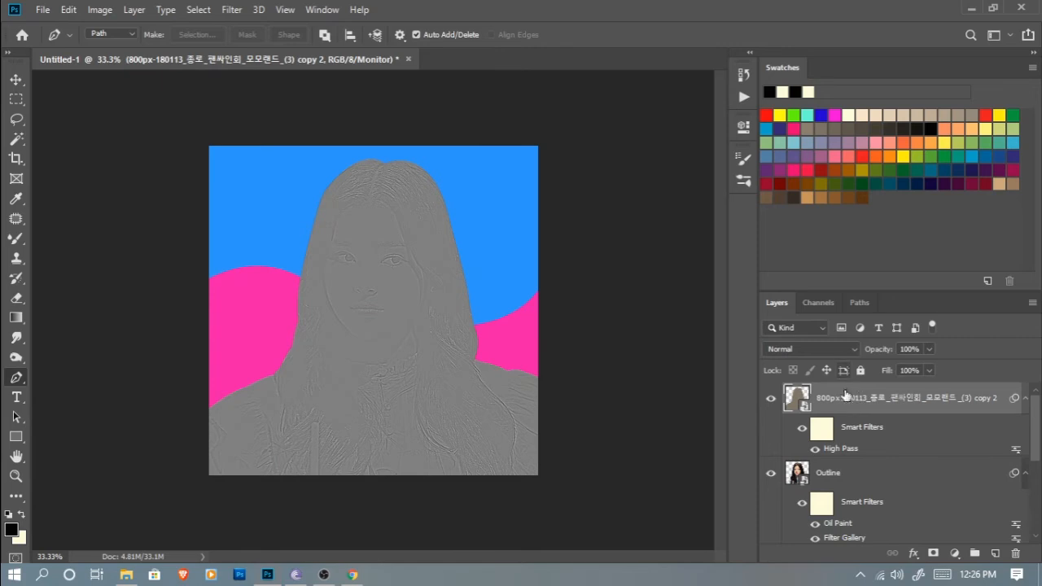
- Rename the high-pass filtered portrait copy Highpass and set its blend mode to Overlay
double_click(868, 401)
type("Highpass")
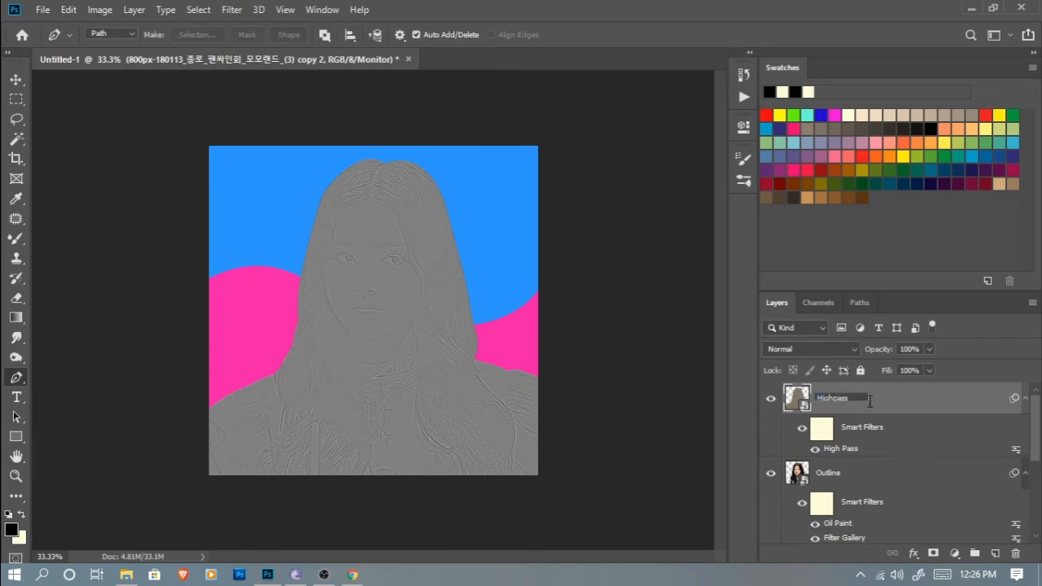
key("Return")
left_click(815, 349)
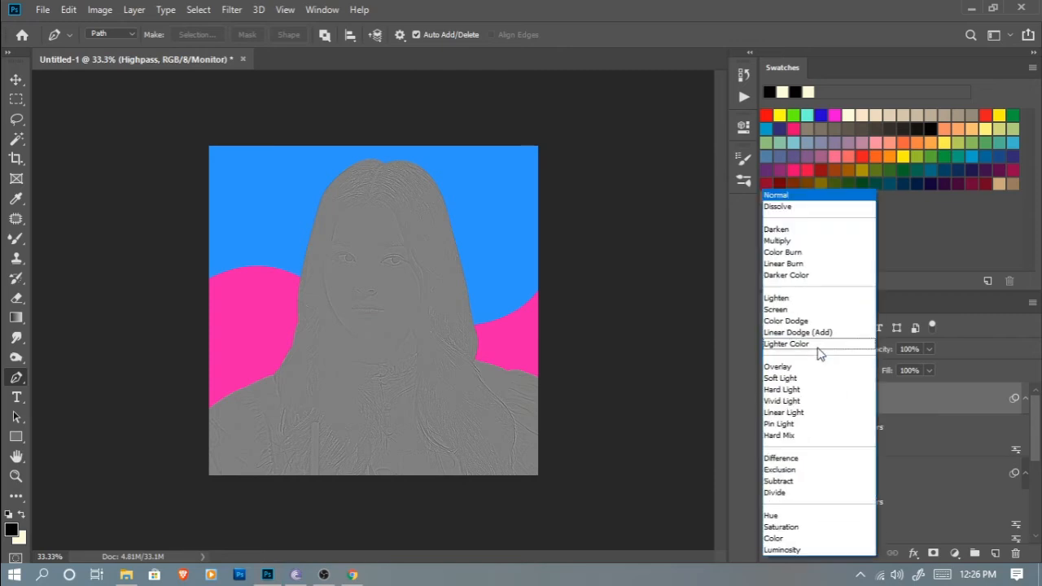
left_click(804, 366)
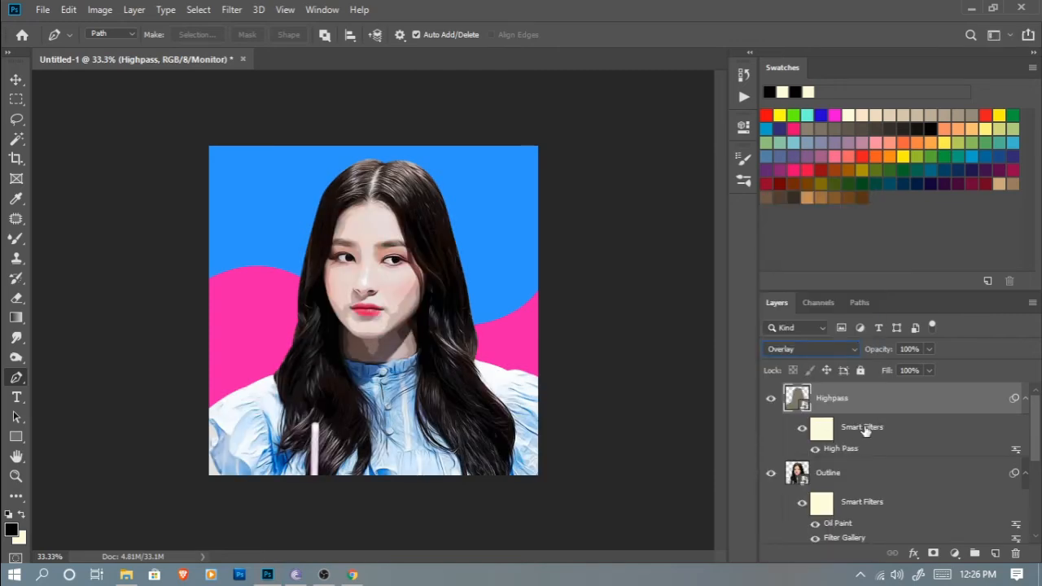
- Toggle the Highpass layer's visibility to compare the image with and without it, and look through the layer stack
left_click(772, 401)
left_click(771, 401)
left_click(771, 400)
left_click(771, 401)
scroll(889, 444, "down", 3)
scroll(894, 463, "up", 3)
scroll(893, 463, "down", 5)
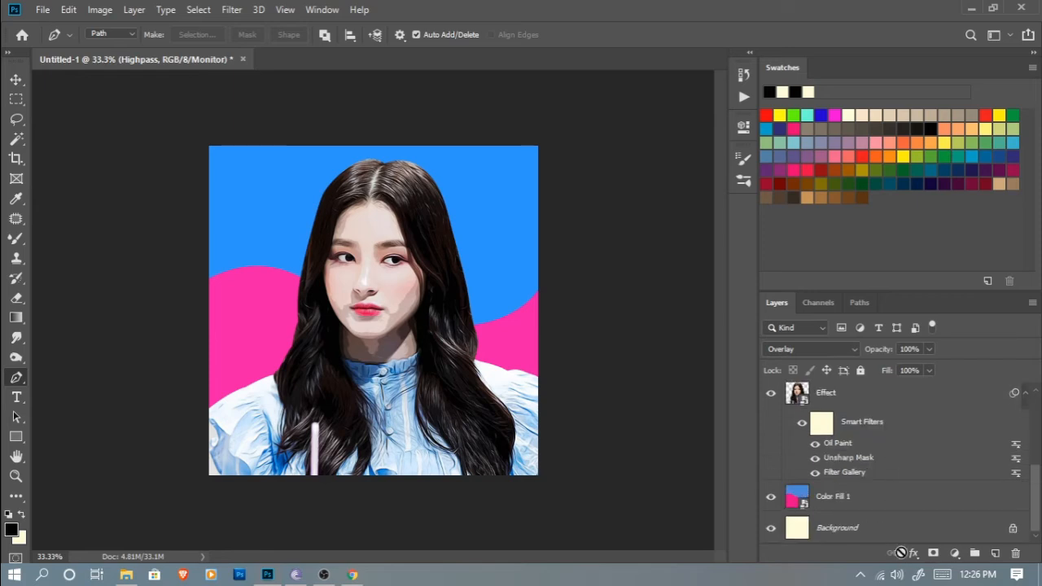
- Add a Levels adjustment above Highpass with the midtone input at 0.85 and the white input at 247
left_click(954, 554)
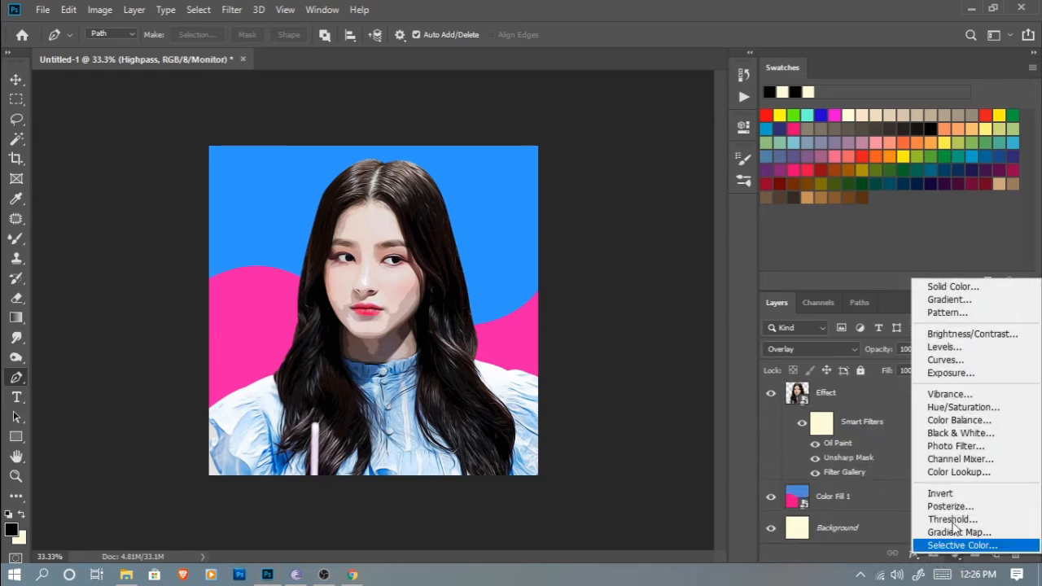
left_click(945, 349)
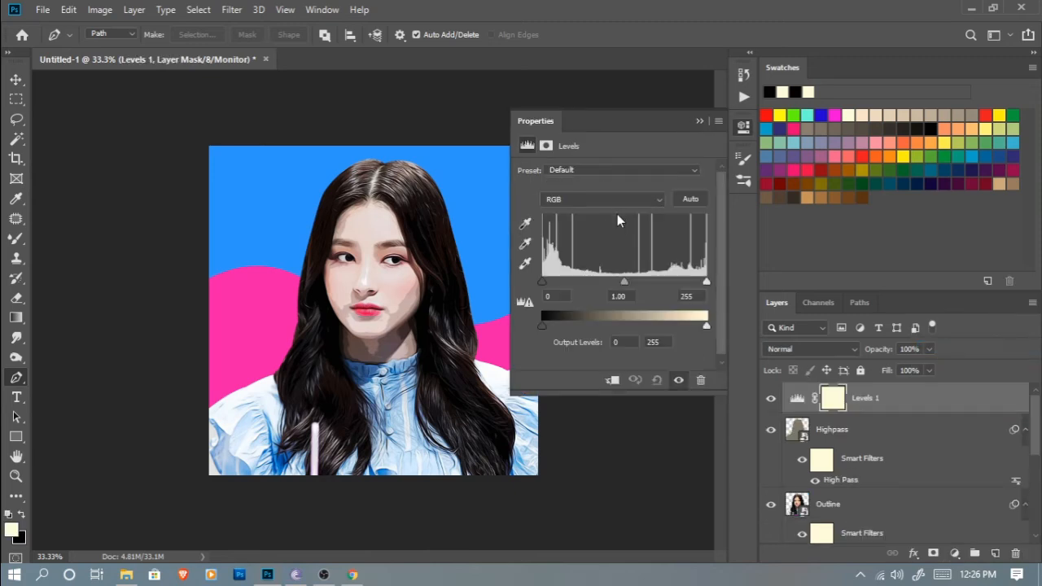
left_click_drag(623, 282, 633, 282)
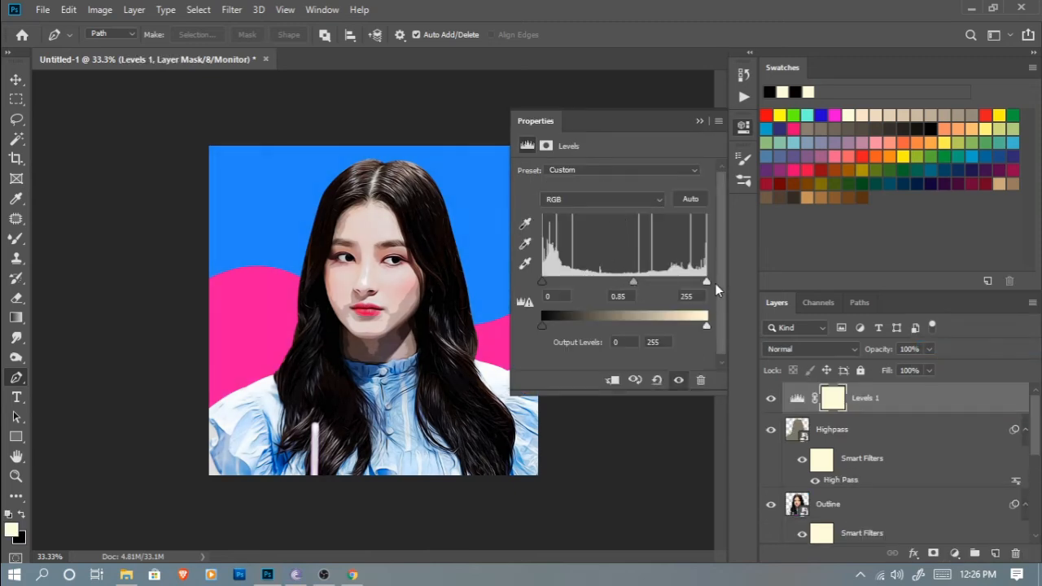
left_click_drag(707, 283, 702, 285)
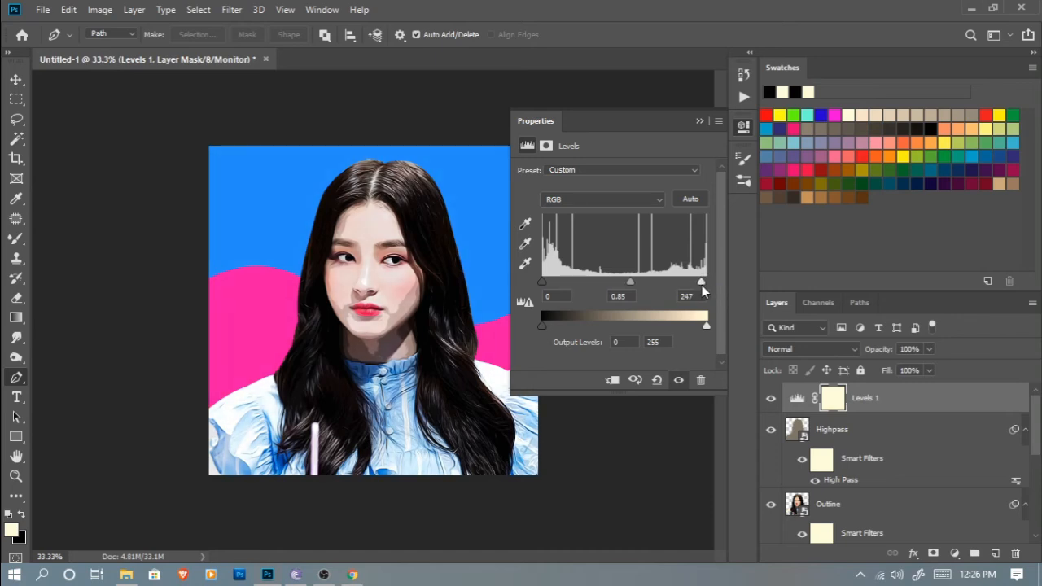
left_click_drag(542, 283, 543, 284)
left_click(894, 399)
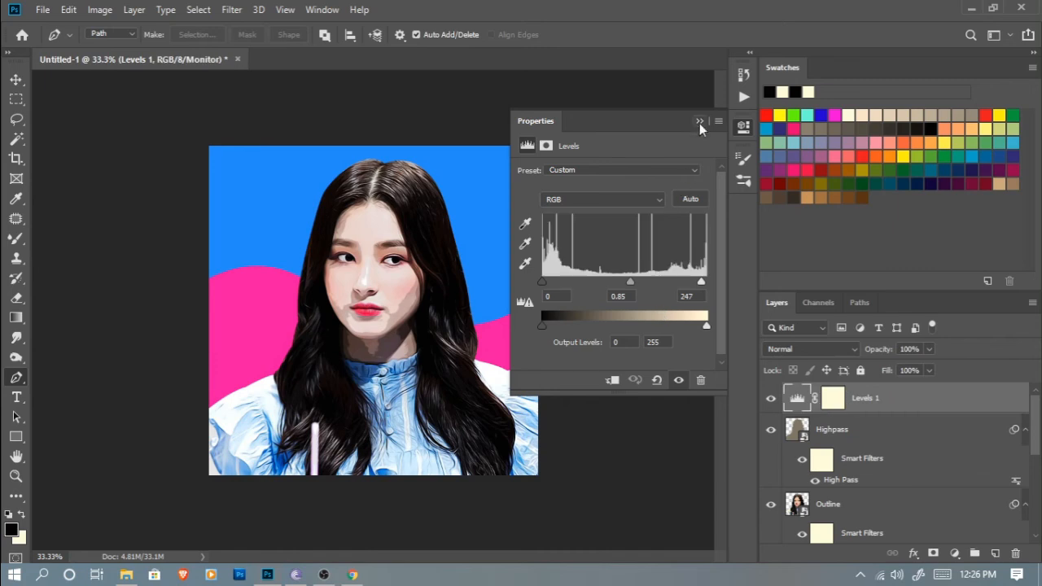
left_click(700, 122)
- Add a Vibrance adjustment above the Levels adjustment with Vibrance at about +46 and Saturation at about +45
left_click(954, 554)
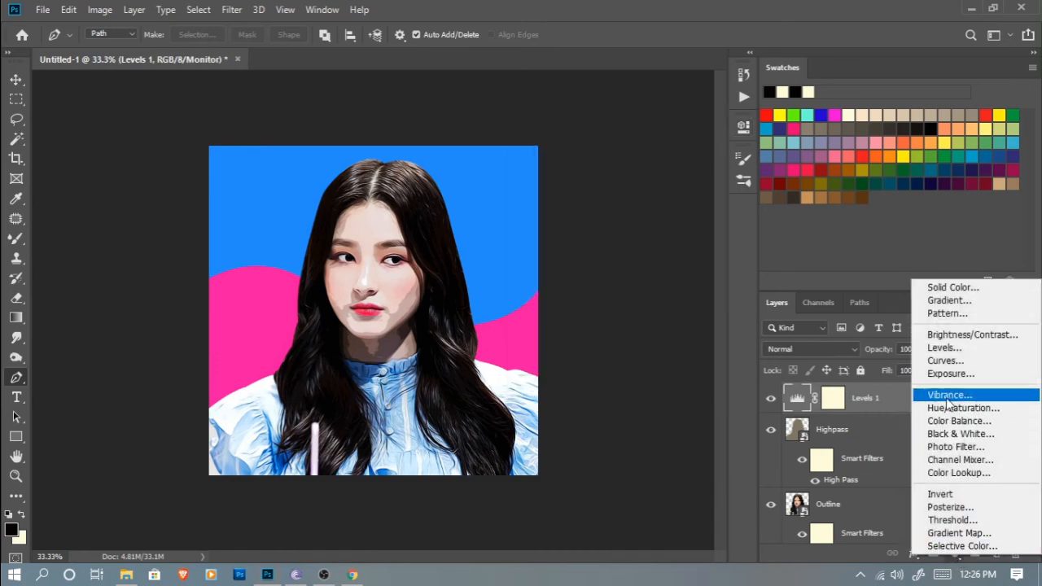
left_click(929, 398)
left_click_drag(613, 187, 655, 216)
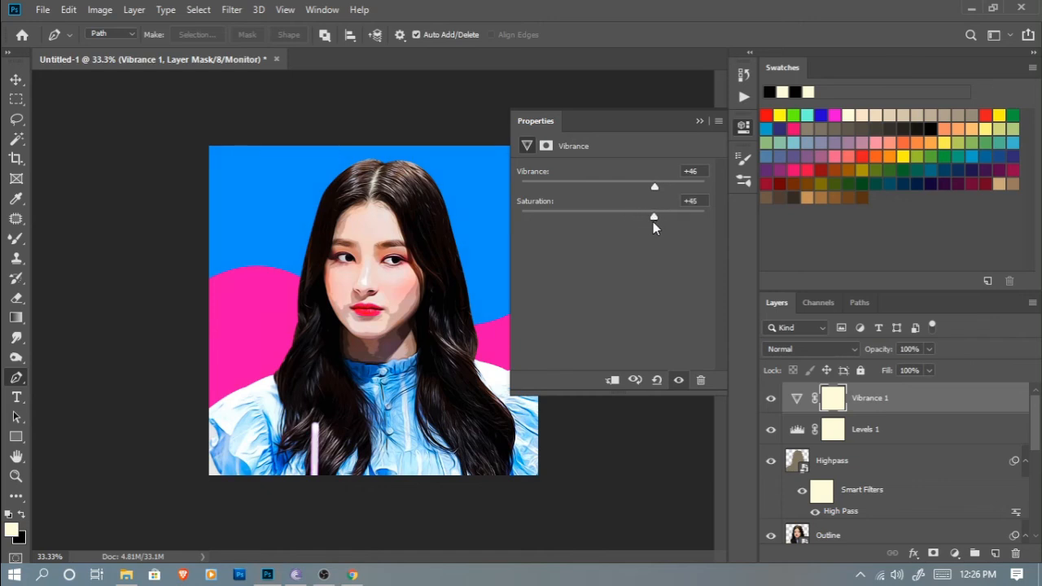
left_click(699, 120)
left_click(915, 407)
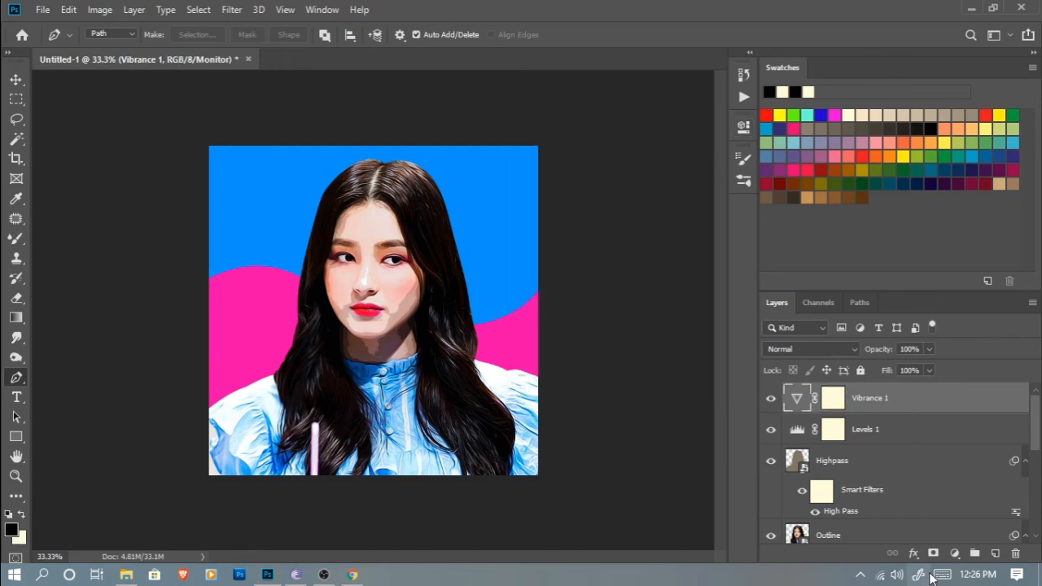
- Add a Color Lookup adjustment above the Vibrance adjustment using the 3Strip.look 3D LUT
left_click(954, 554)
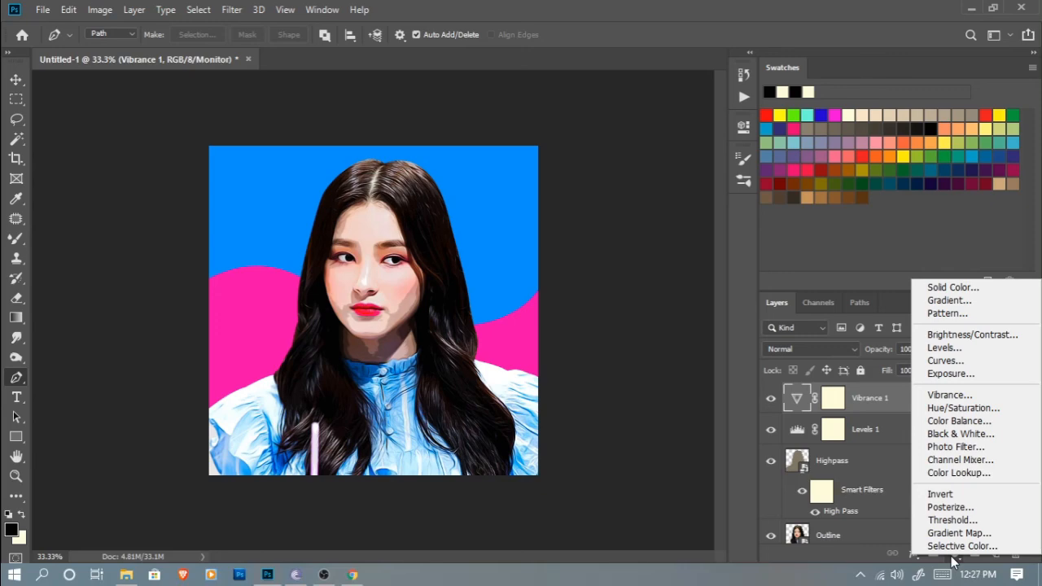
left_click(959, 473)
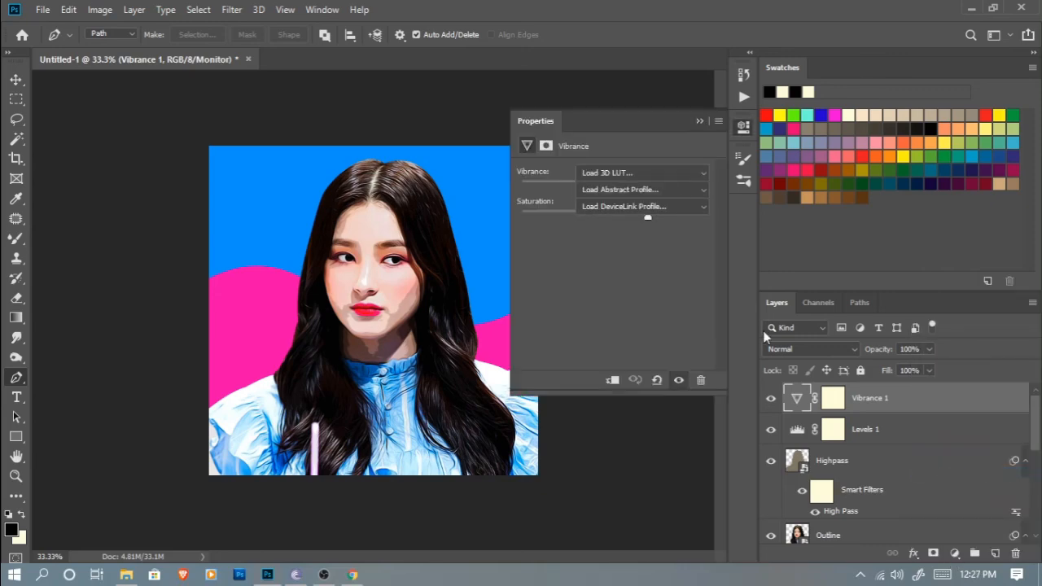
left_click(647, 174)
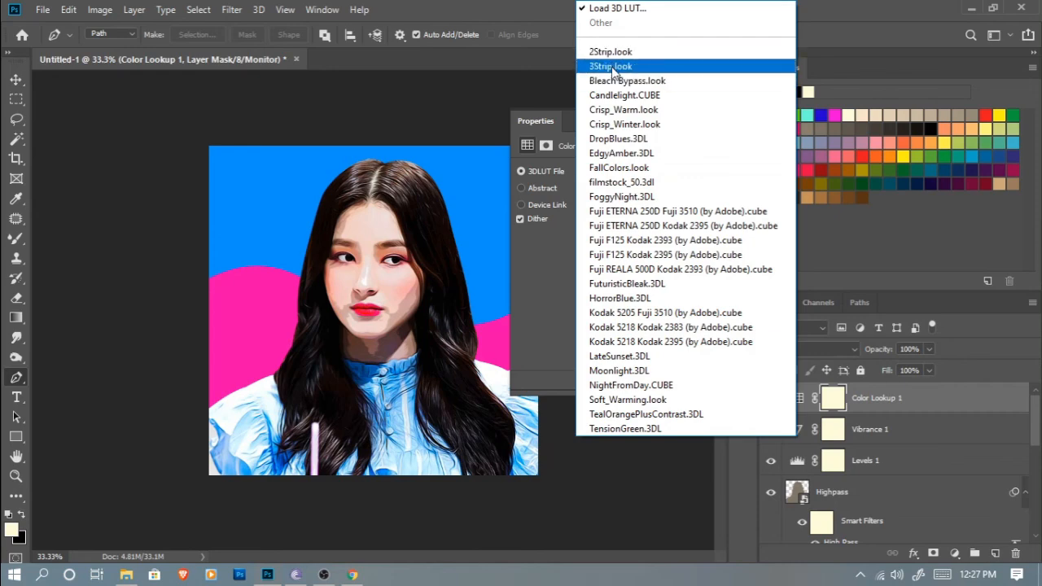
left_click(614, 67)
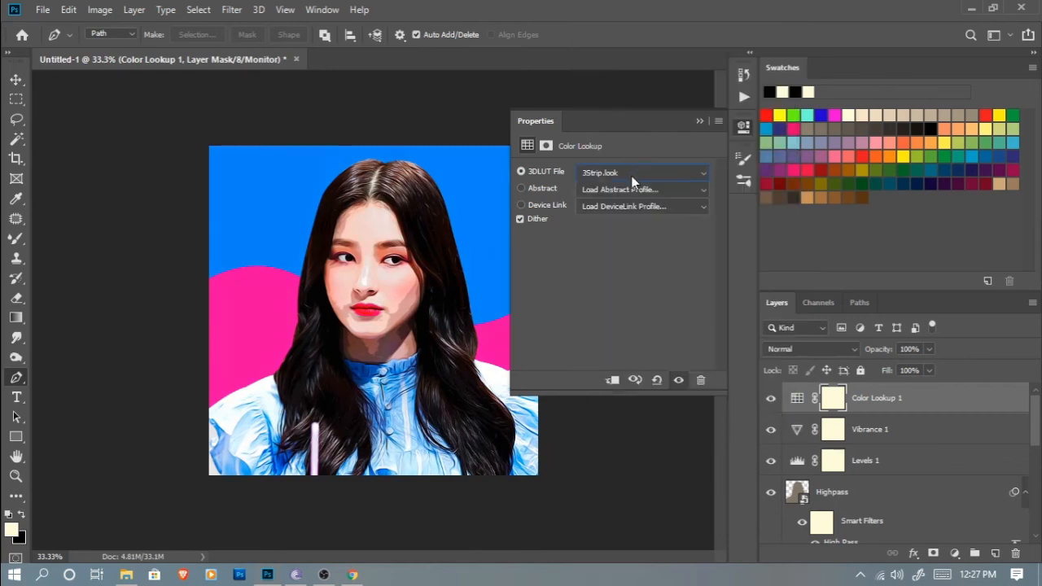
left_click(699, 120)
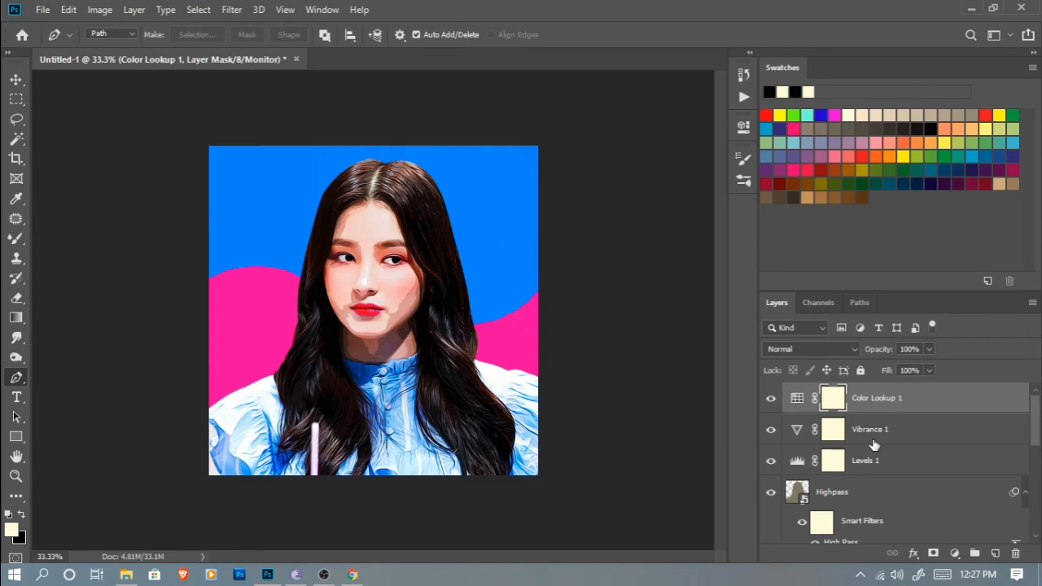
- Examine the layer stack and the cartoon portrait up close, and preview the whole image in the different screen modes
scroll(888, 436, "down", 4)
scroll(893, 446, "up", 2)
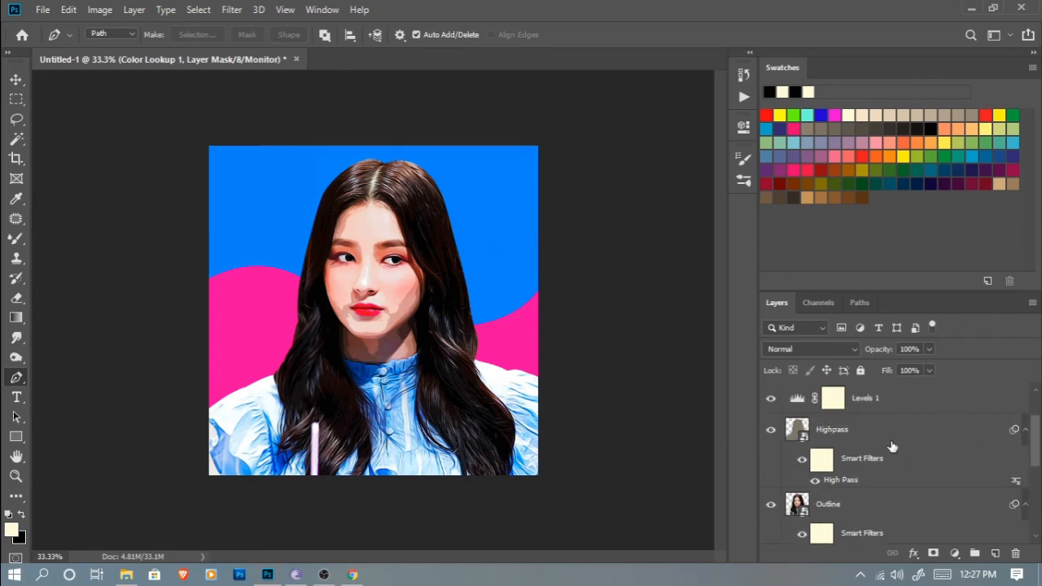
key("ctrl+plus")
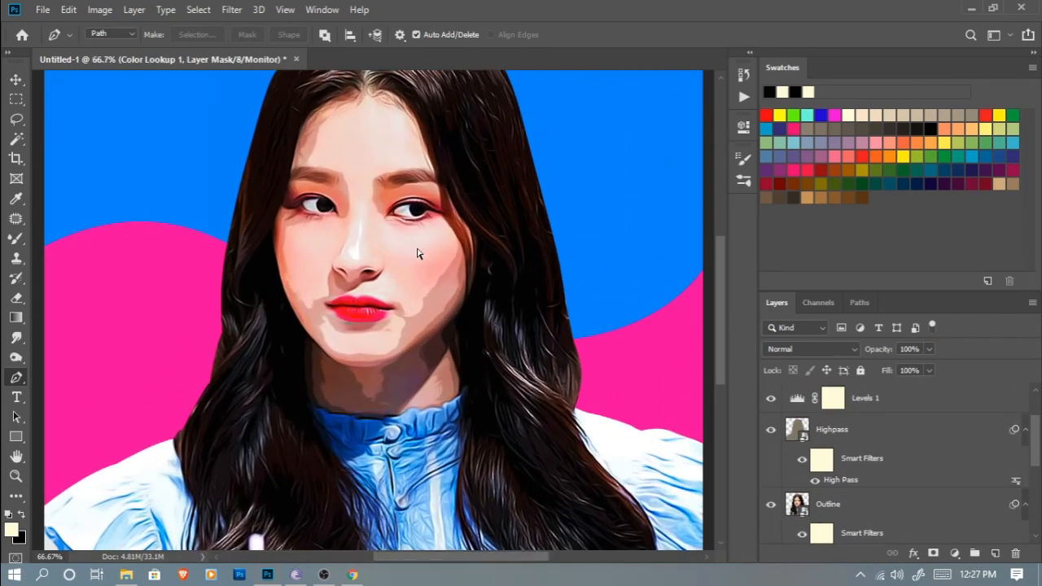
left_click_drag(423, 350, 382, 359)
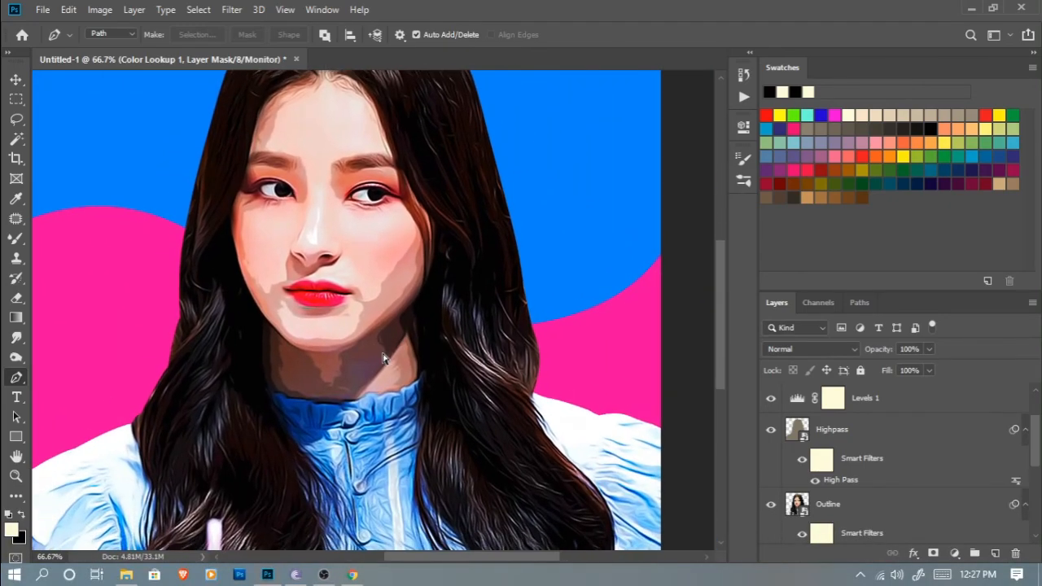
key("ctrl+minus")
key("f")
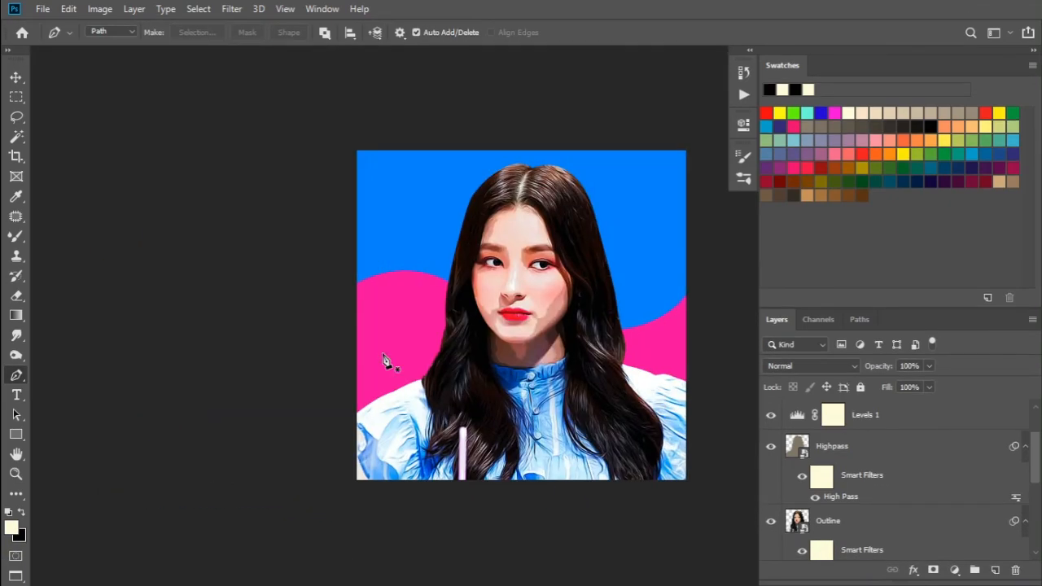
key("f")
key("f")
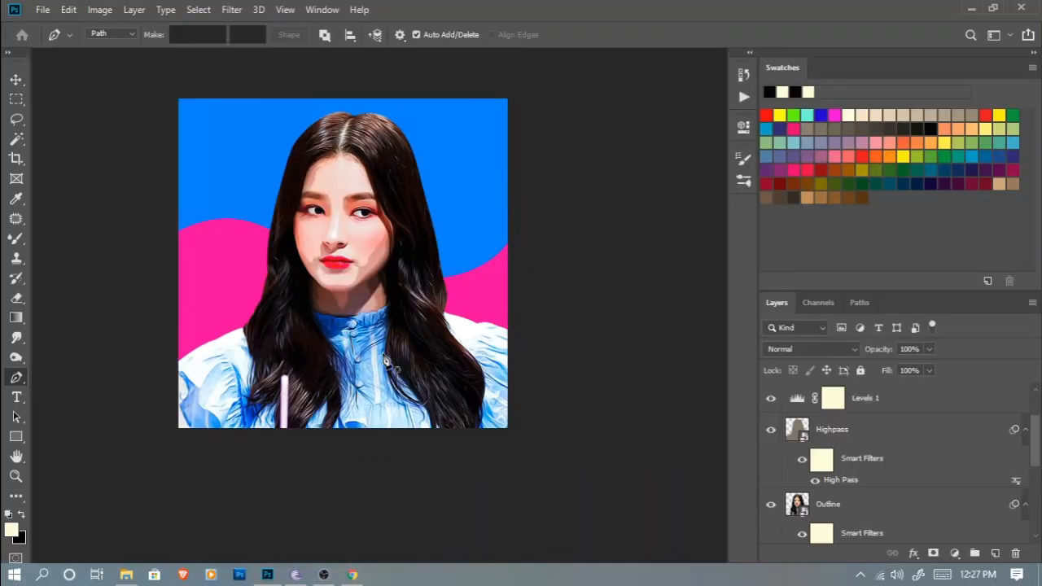